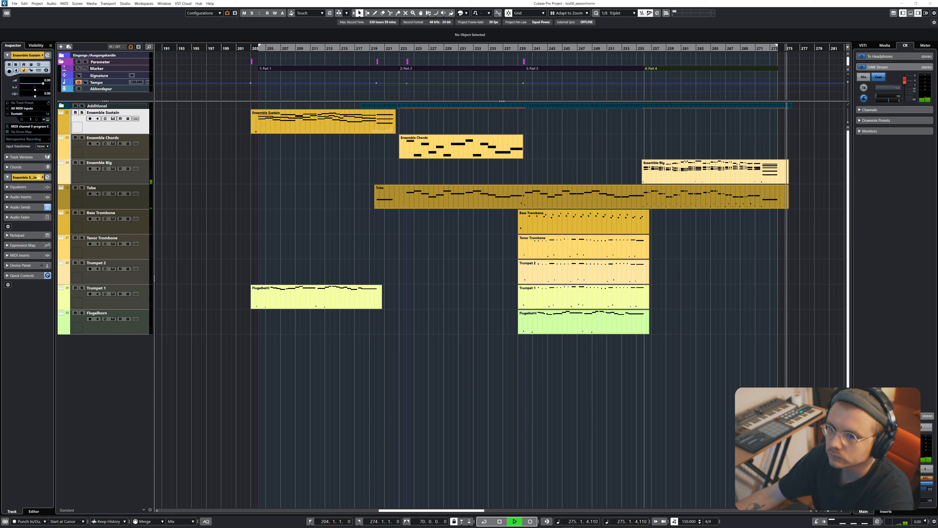
Stop playback and open the Ensemble Sustain part in an enlarged Key Editor together with its Kontakt instrument.
{"action": "key", "text": "space"}
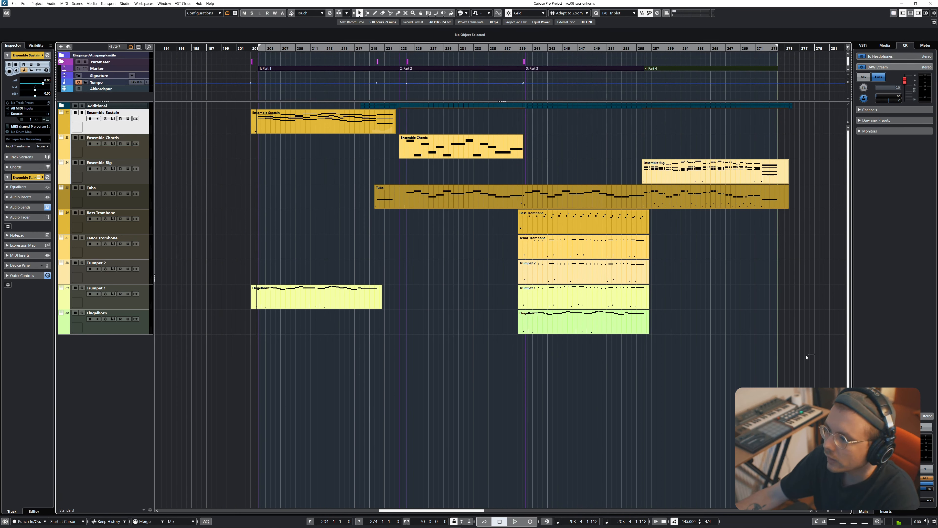
{"action": "left_click_drag", "start_coordinate": [807, 356], "coordinate": [248, 143]}
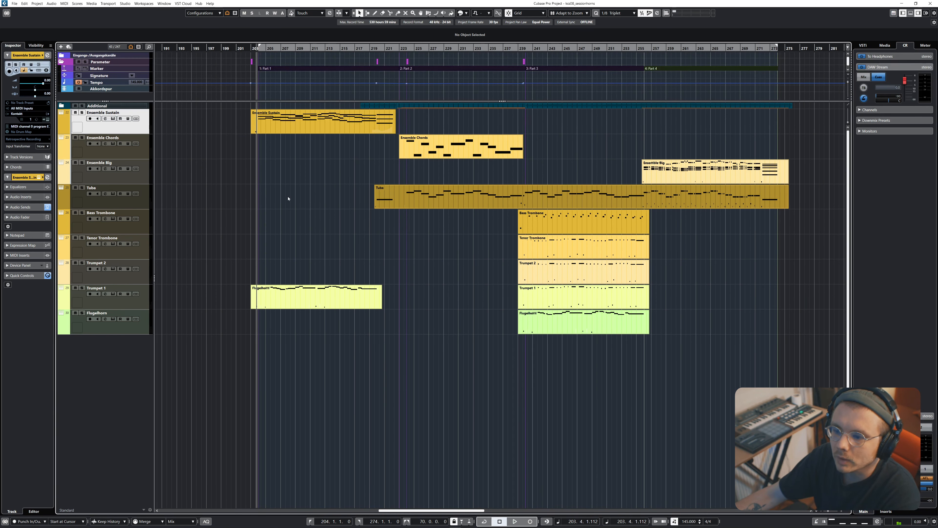
{"action": "key", "text": "h"}
{"action": "key", "text": "h"}
{"action": "key", "text": "h"}
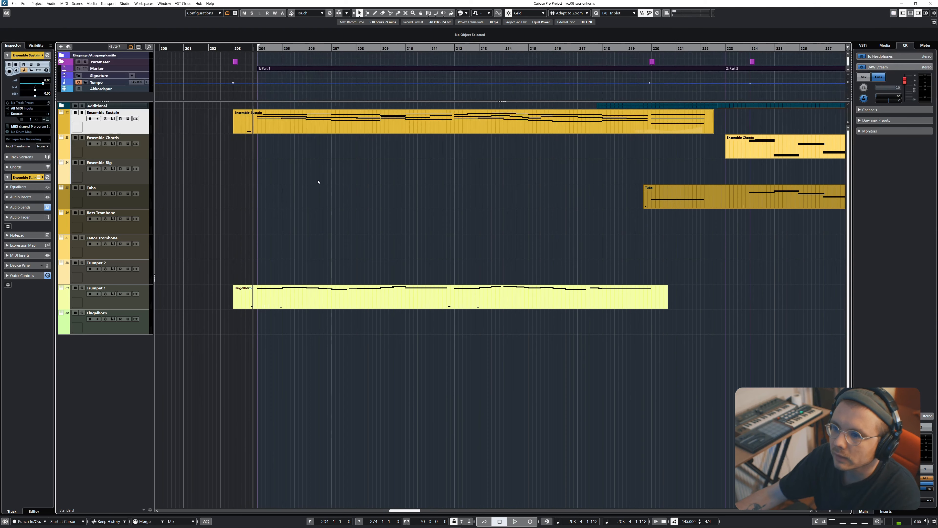
{"action": "left_click", "coordinate": [292, 132]}
{"action": "left_click", "coordinate": [209, 162]}
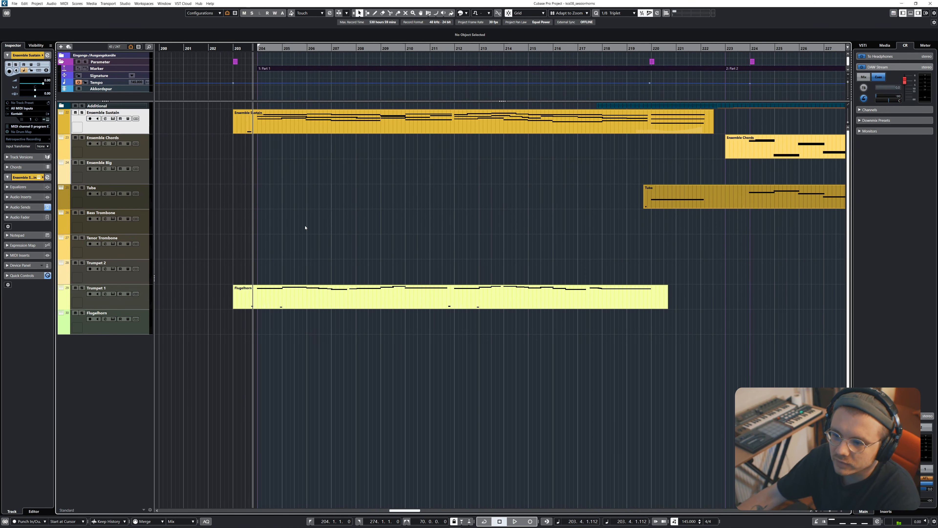
{"action": "double_click", "coordinate": [306, 126]}
{"action": "left_click", "coordinate": [113, 119]}
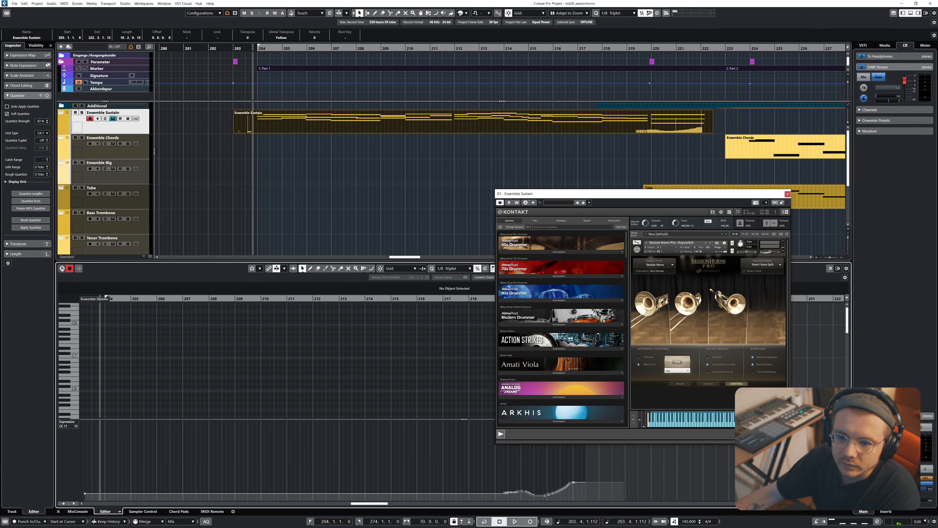
{"action": "left_click_drag", "start_coordinate": [227, 261], "coordinate": [241, 151]}
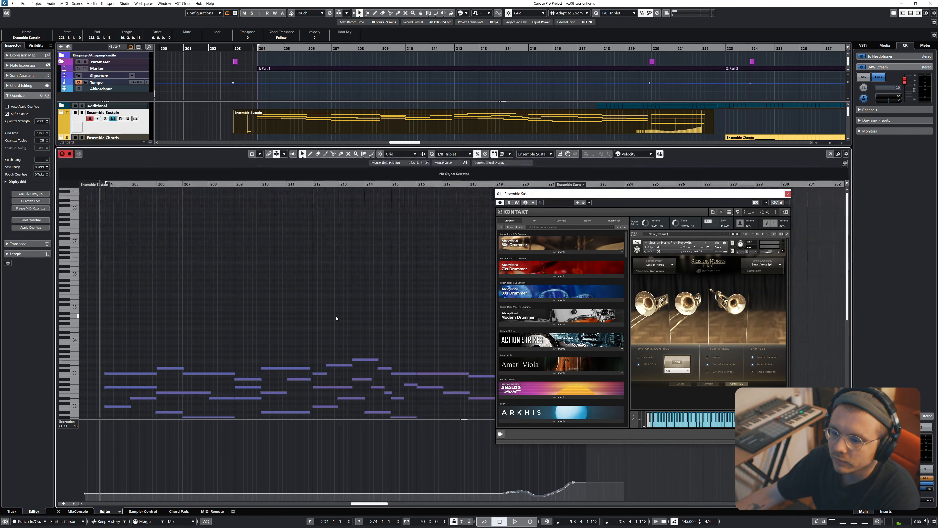
{"action": "left_click_drag", "start_coordinate": [638, 193], "coordinate": [416, 86]}
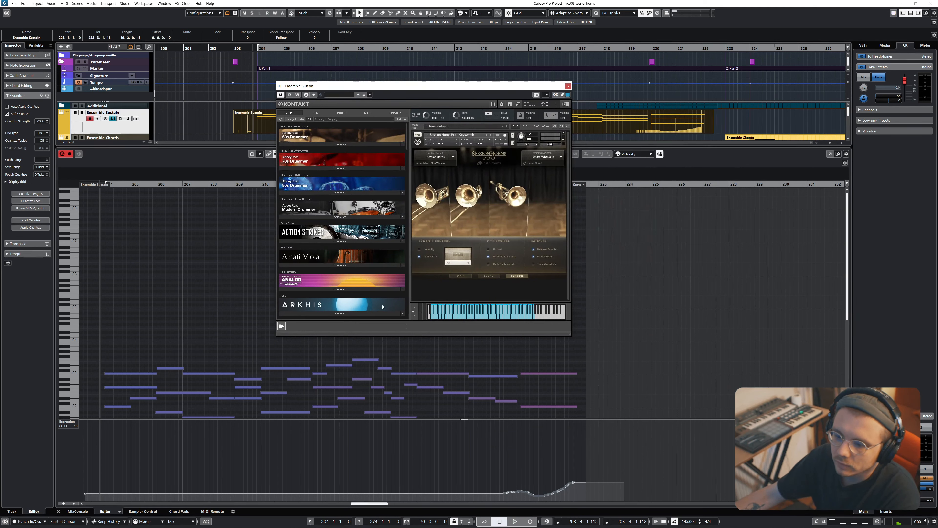
Play back the beginning of the Ensemble Sustain part and bring up the main page of Session Horns Pro.
{"action": "key", "text": "space"}
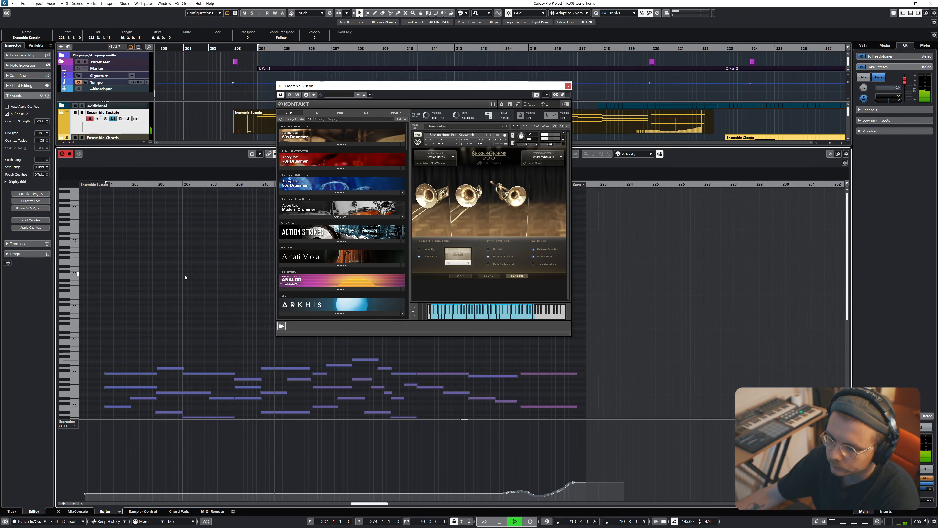
{"action": "key", "text": "space"}
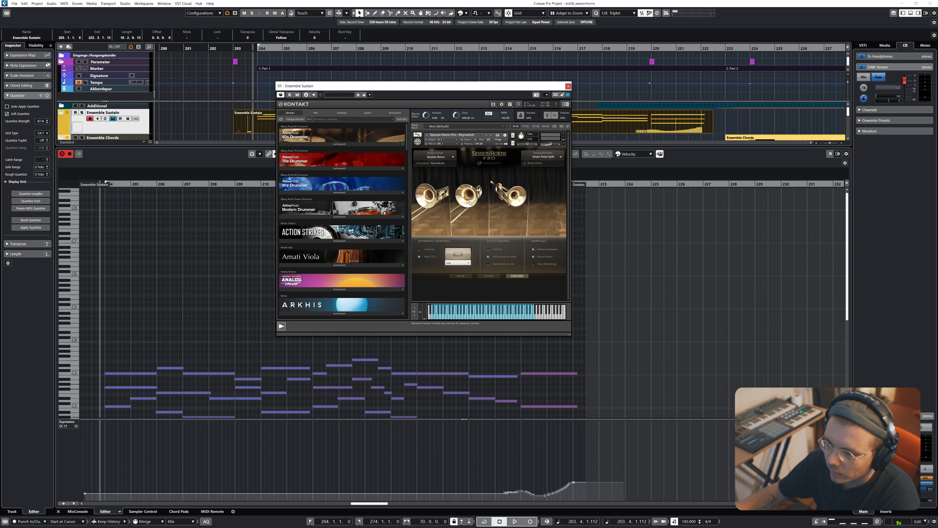
{"action": "left_click", "coordinate": [461, 276]}
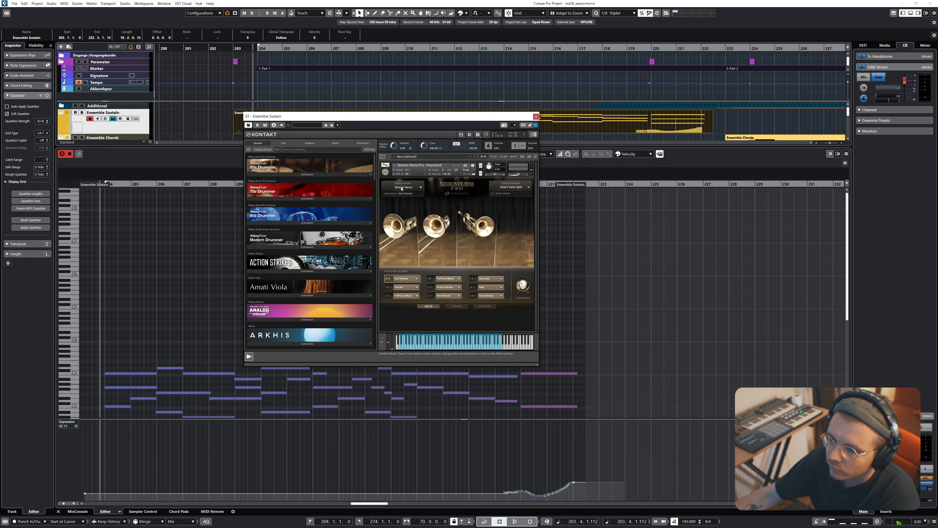
Examine the section presets and the instruments loadable into the first slot without changing the current section.
{"action": "left_click", "coordinate": [417, 188]}
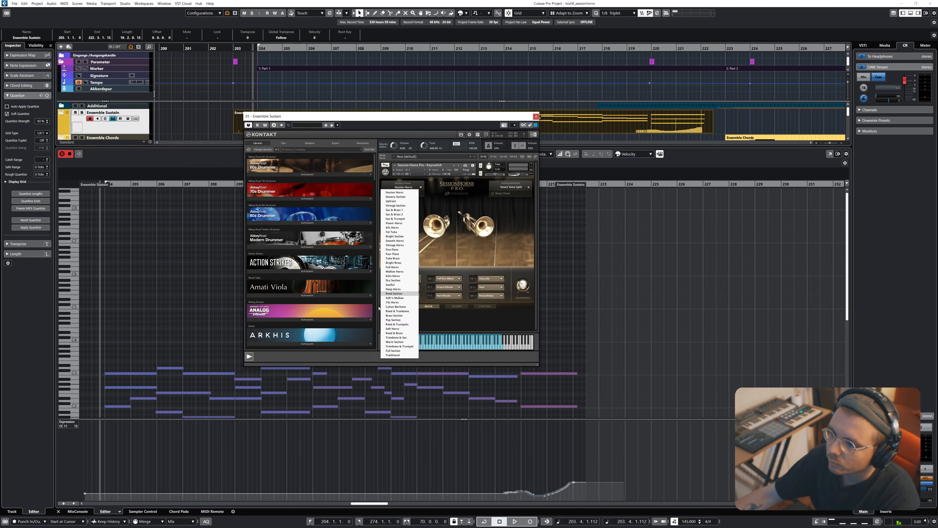
{"action": "left_click", "coordinate": [431, 189]}
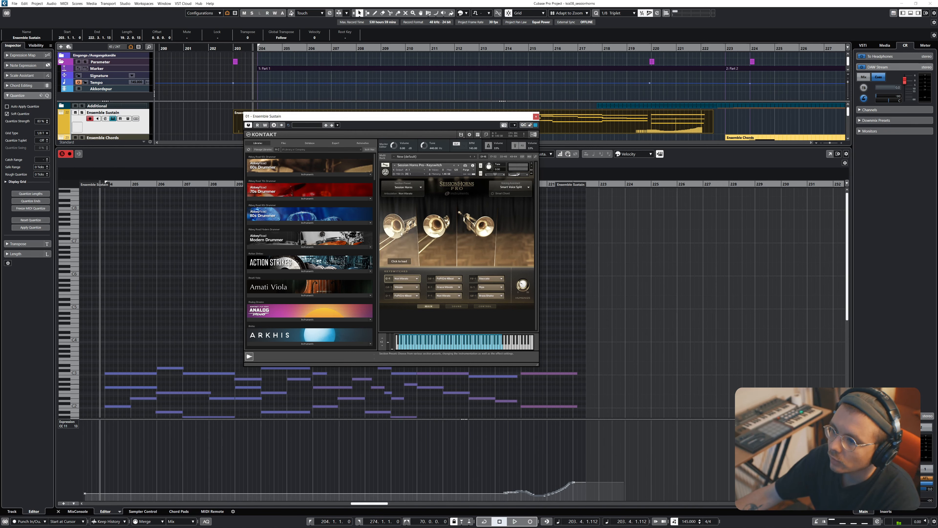
{"action": "left_click", "coordinate": [398, 261]}
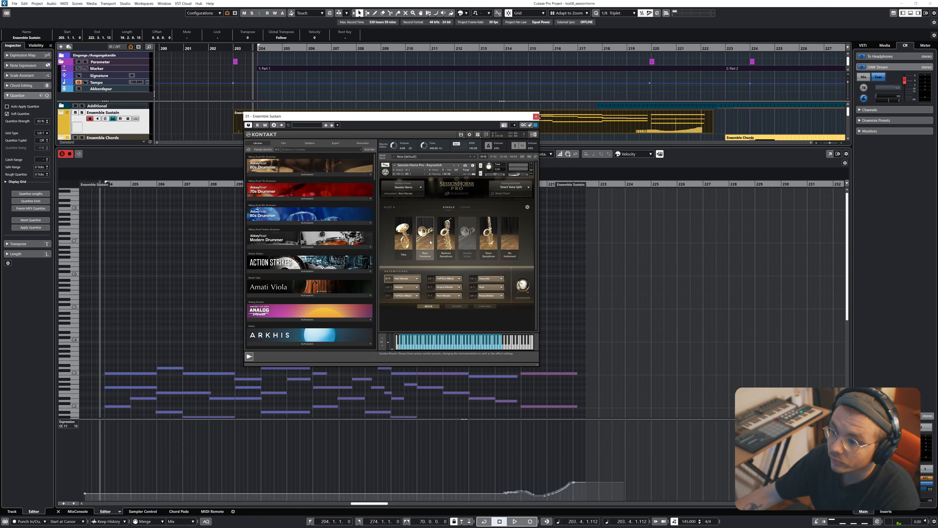
{"action": "left_click", "coordinate": [527, 208]}
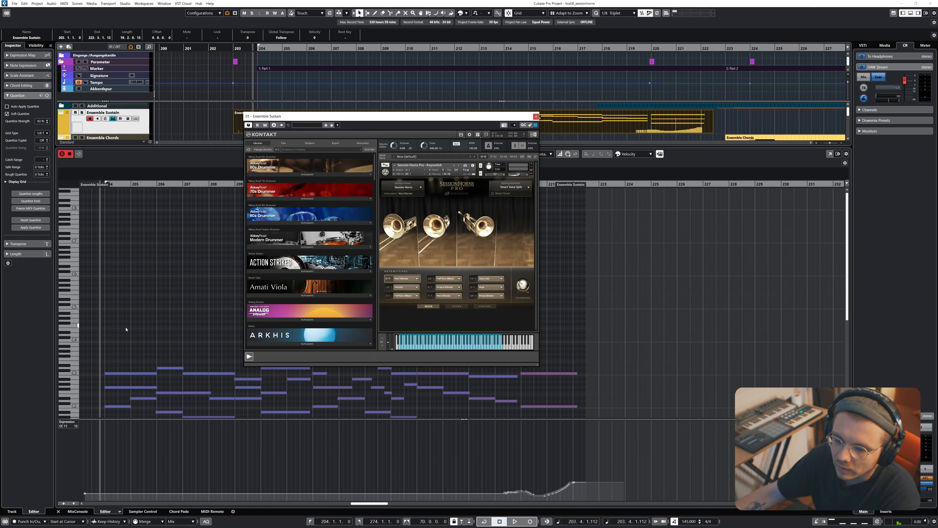
Review the voice assignment modes of Session Horns Pro and keep Smart Voice Split selected.
{"action": "scroll", "coordinate": [163, 347], "scroll_direction": "down", "scroll_amount": 4}
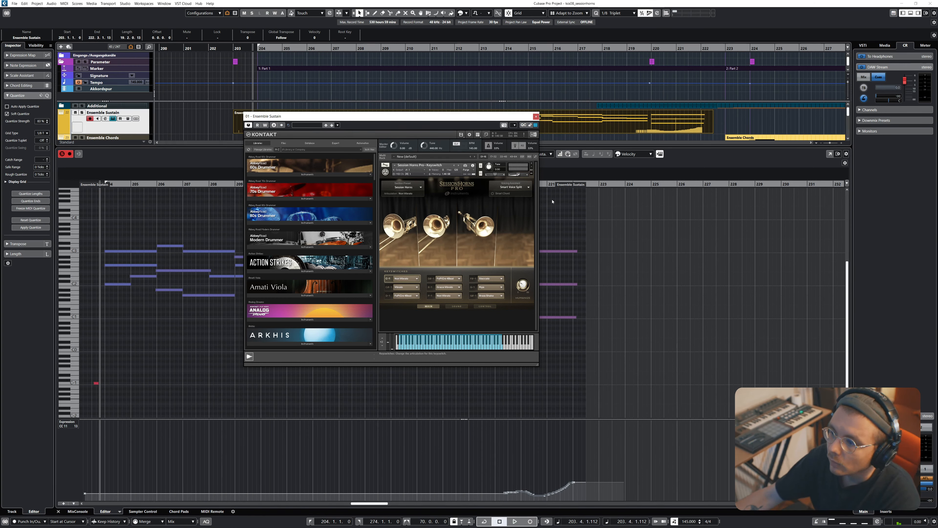
{"action": "left_click", "coordinate": [507, 187]}
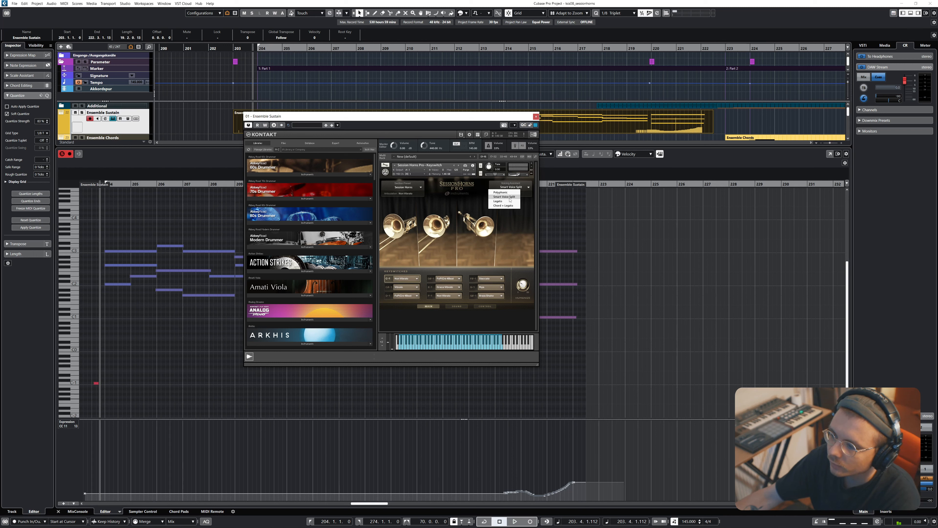
{"action": "left_click", "coordinate": [504, 197]}
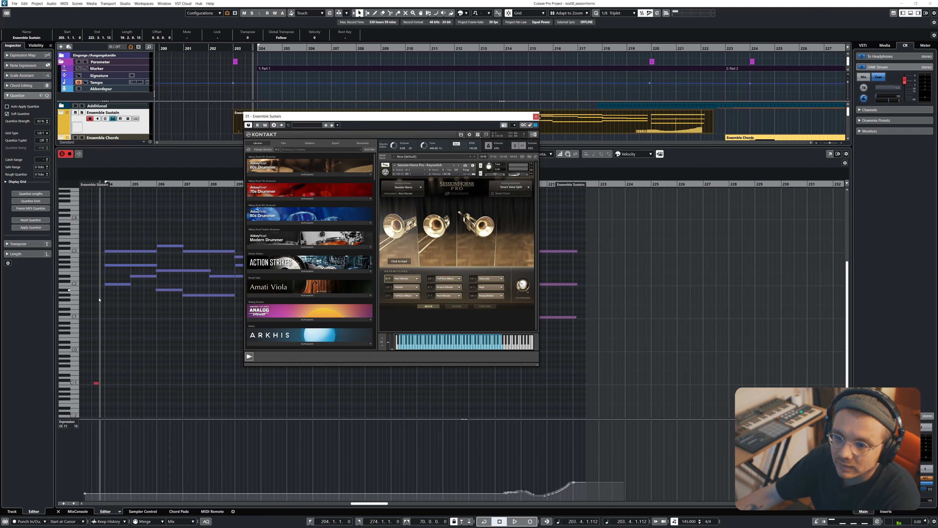
Highlight the lower notes at the start of Part 1 and play the passage with Smart Voice Split active.
{"action": "left_click_drag", "start_coordinate": [107, 273], "coordinate": [140, 304]}
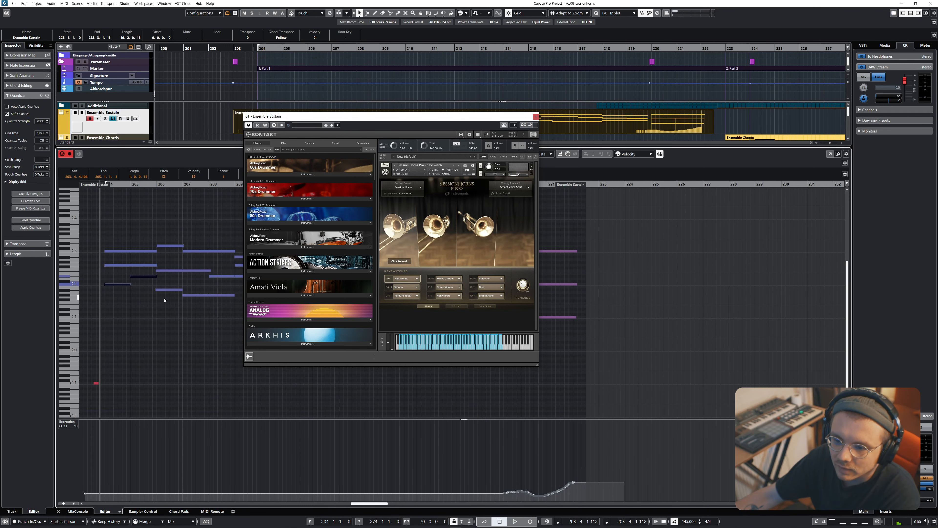
{"action": "left_click", "coordinate": [118, 310]}
{"action": "scroll", "coordinate": [118, 310], "scroll_direction": "up", "scroll_amount": 3}
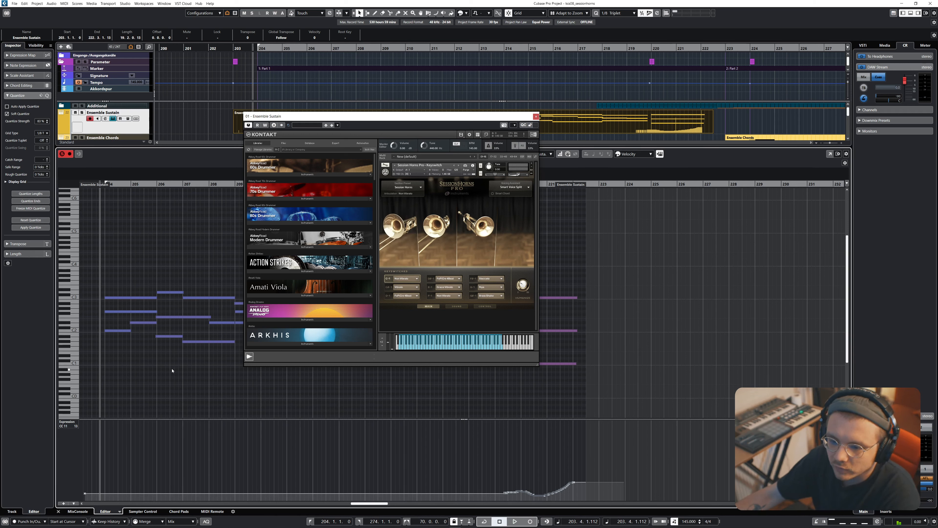
{"action": "key", "text": "space"}
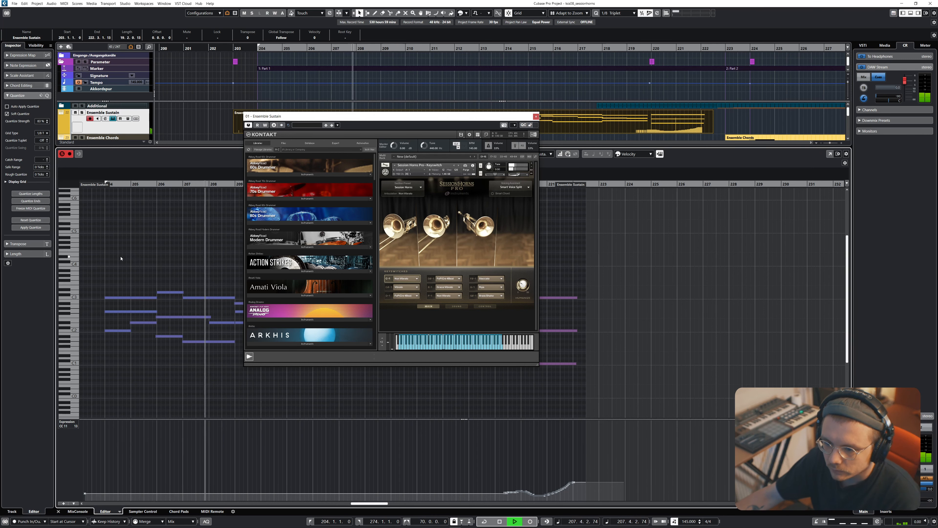
{"action": "key", "text": "space"}
Audition the Ensemble Sustain part in Polyphonic mode and restore the voice assignment to Smart Voice Split.
{"action": "left_click", "coordinate": [511, 187]}
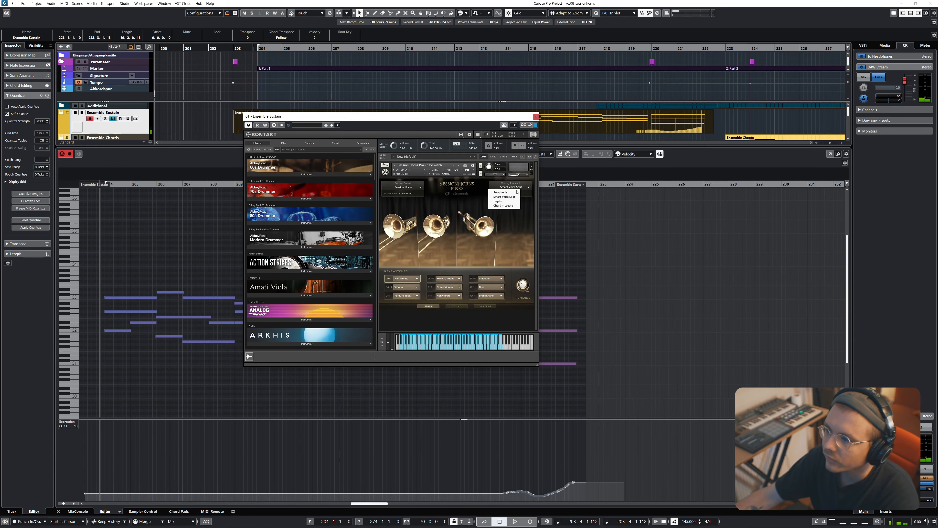
{"action": "left_click", "coordinate": [505, 193]}
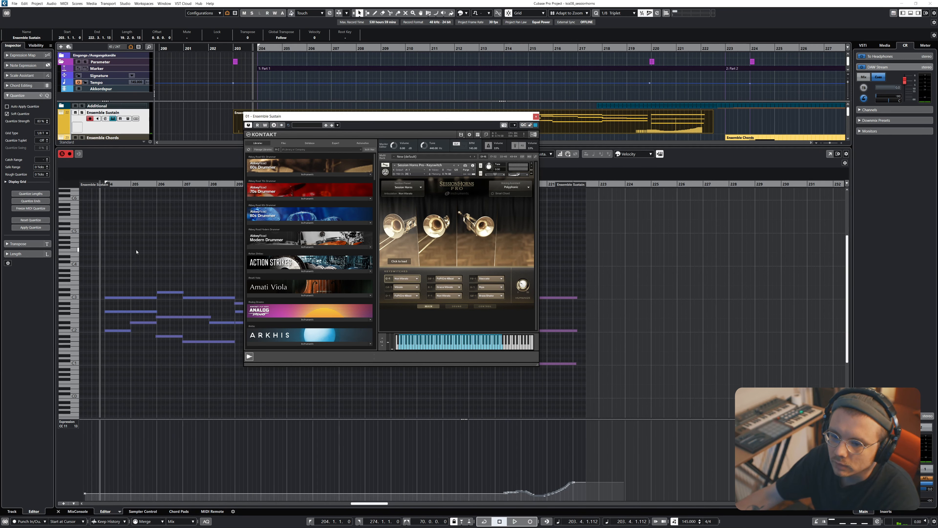
{"action": "key", "text": "space"}
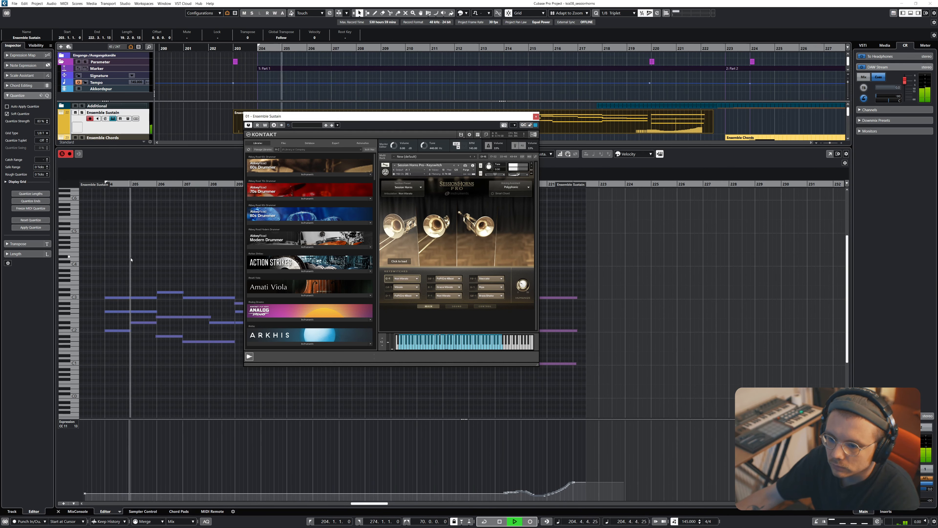
{"action": "key", "text": "space"}
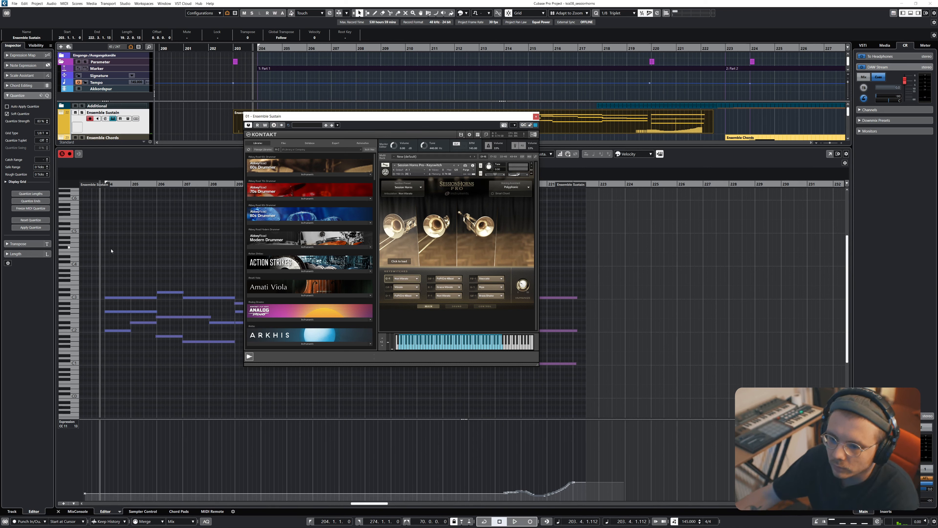
{"action": "left_click", "coordinate": [519, 188]}
{"action": "left_click", "coordinate": [513, 197]}
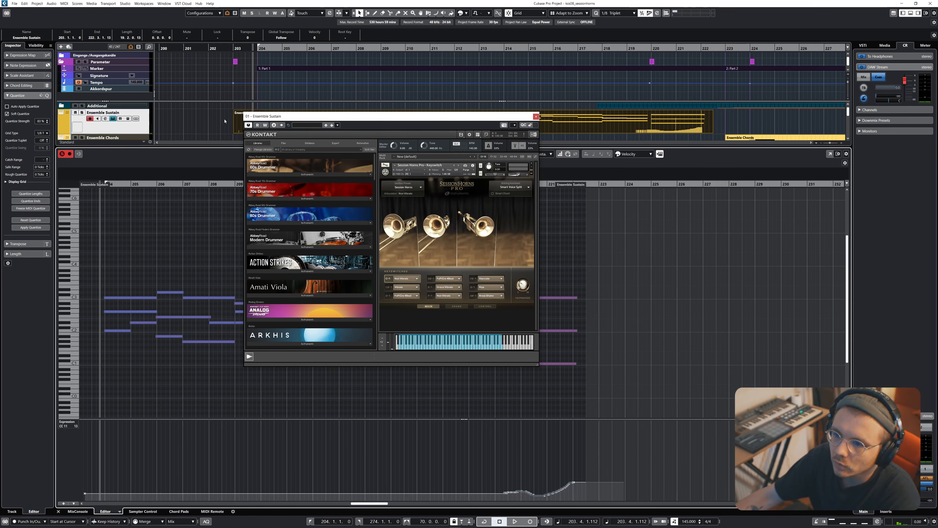
{"action": "scroll", "coordinate": [177, 126], "scroll_direction": "down", "scroll_amount": 3}
{"action": "scroll", "coordinate": [177, 126], "scroll_direction": "up", "scroll_amount": 3}
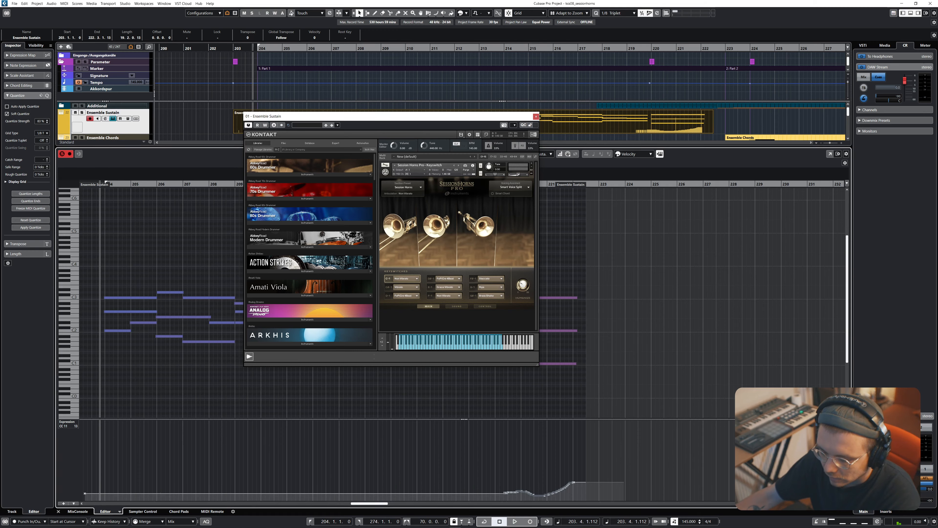
Close the Ensemble Sustain editor, then solo the Trumpet 1 track and open its Kontakt instrument.
{"action": "key", "text": "Return"}
{"action": "left_click", "coordinate": [191, 291]}
{"action": "scroll", "coordinate": [193, 303], "scroll_direction": "right", "scroll_amount": 3}
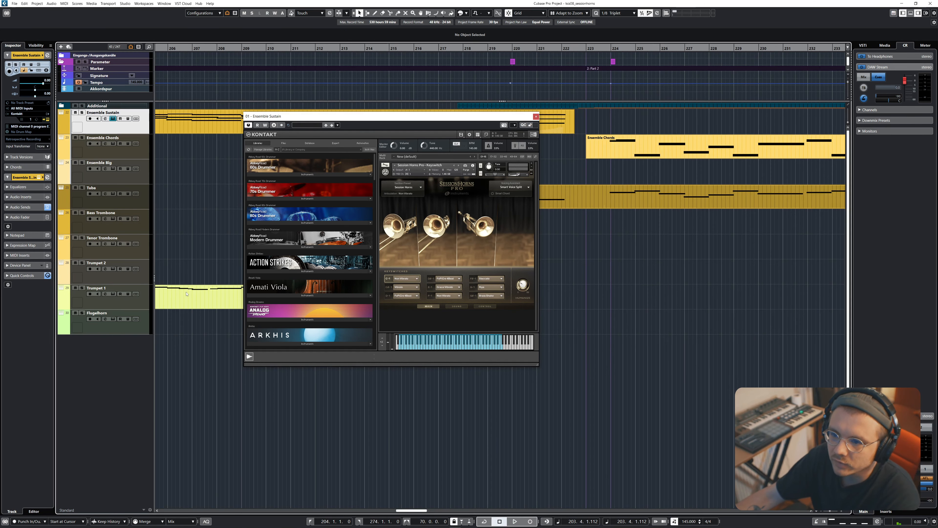
{"action": "scroll", "coordinate": [193, 313], "scroll_direction": "down", "scroll_amount": 2}
{"action": "scroll", "coordinate": [193, 314], "scroll_direction": "left", "scroll_amount": 3}
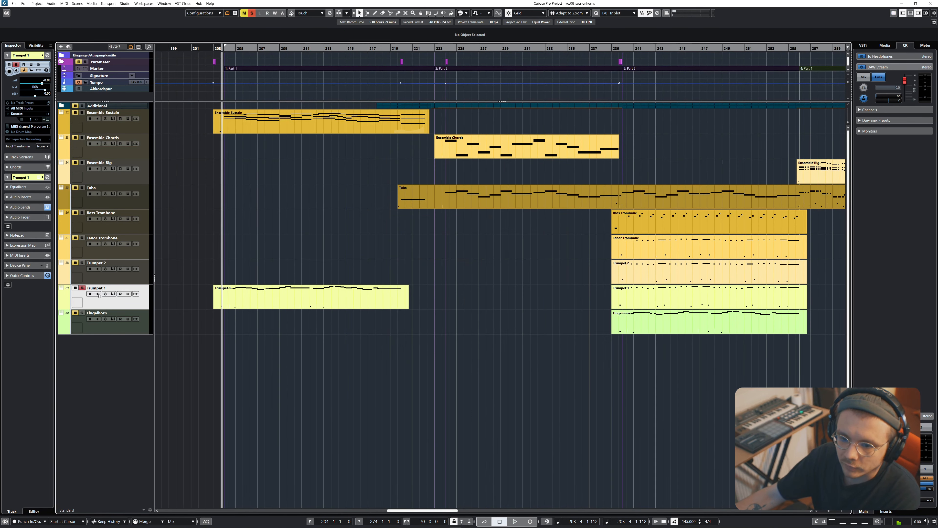
{"action": "key", "text": "e"}
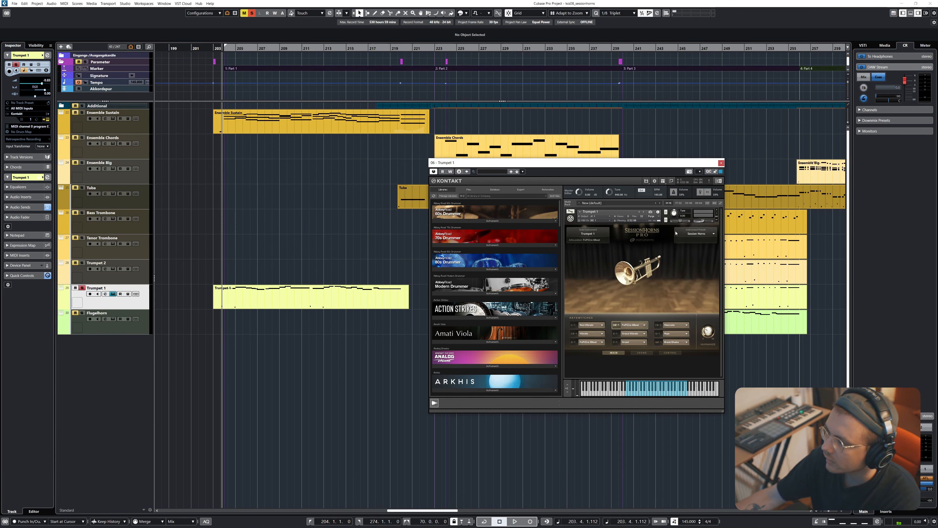
{"action": "scroll", "coordinate": [205, 288], "scroll_direction": "up", "scroll_amount": 3}
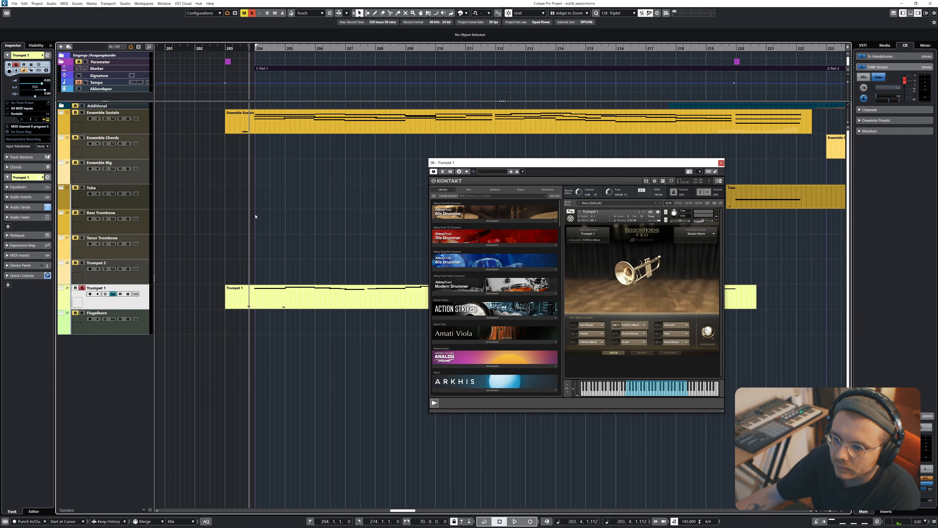
{"action": "scroll", "coordinate": [334, 337], "scroll_direction": "down", "scroll_amount": 3}
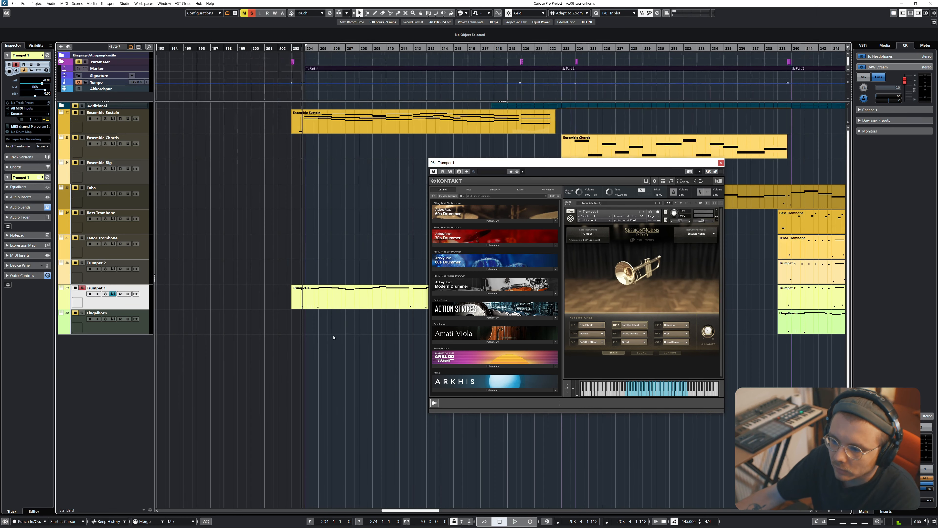
{"action": "scroll", "coordinate": [333, 337], "scroll_direction": "right", "scroll_amount": 4}
{"action": "scroll", "coordinate": [307, 340], "scroll_direction": "left", "scroll_amount": 2}
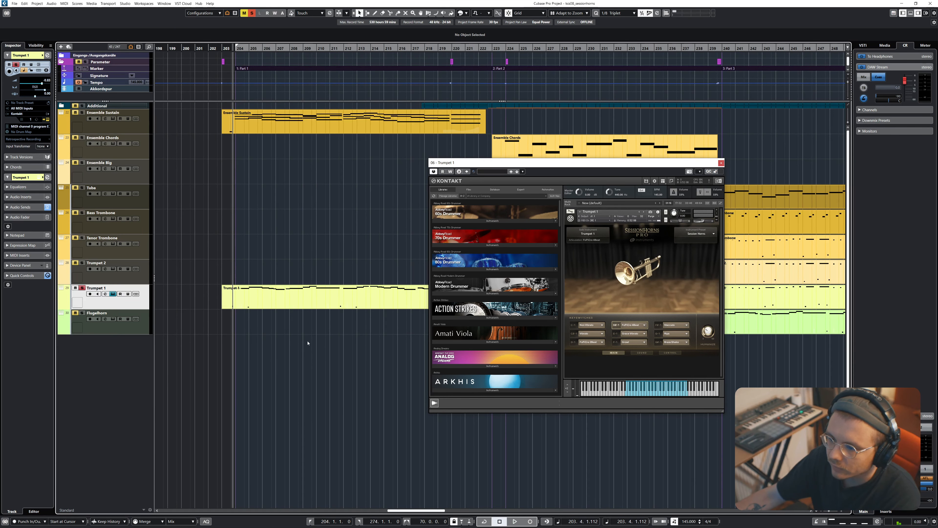
{"action": "left_click_drag", "start_coordinate": [343, 295], "coordinate": [218, 295]}
{"action": "key", "text": "ctrl+z"}
{"action": "left_click", "coordinate": [273, 341]}
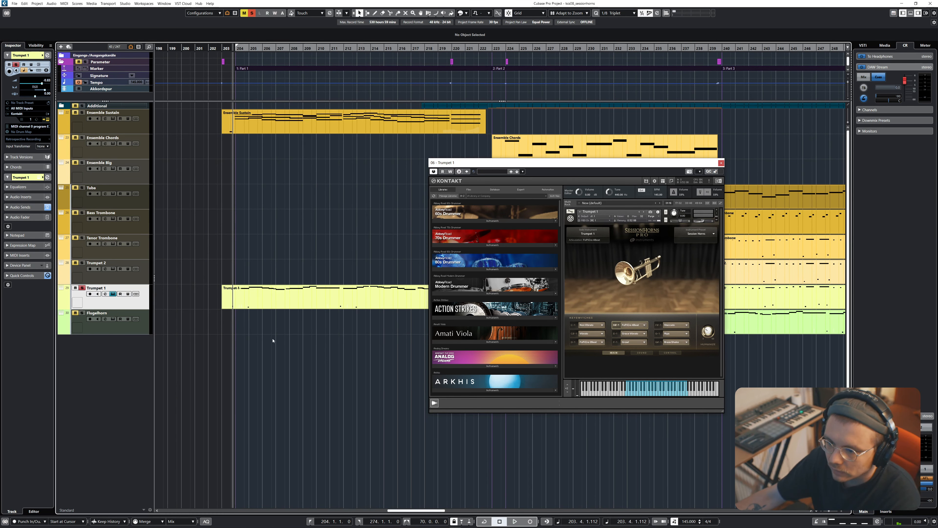
Play back the opening of the soloed Trumpet 1 part and stop playback.
{"action": "key", "text": "space"}
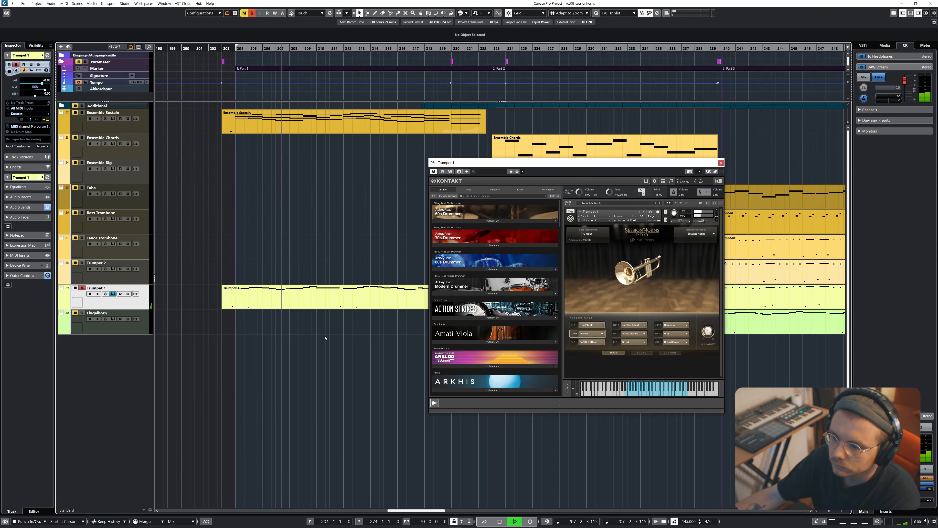
{"action": "key", "text": "space"}
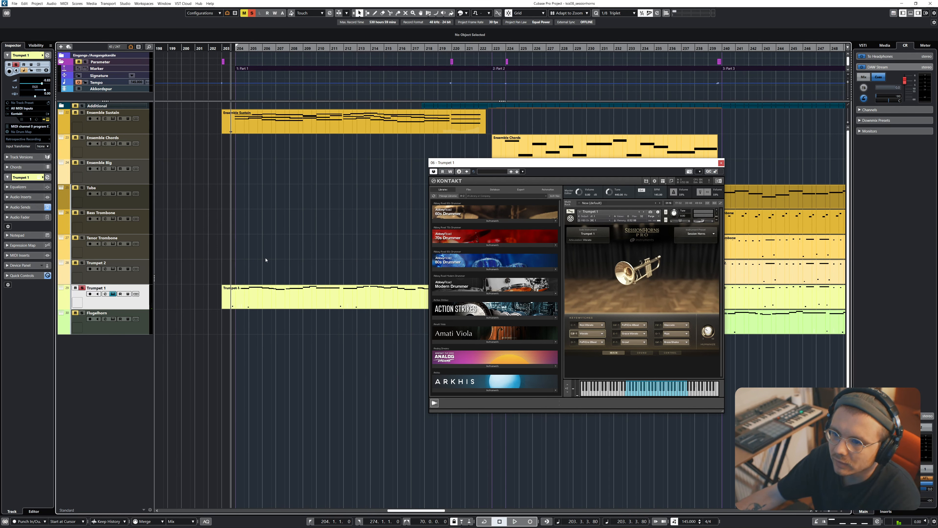
Show the Control page of the Trumpet 1 instrument in Session Horns Pro.
{"action": "scroll", "coordinate": [266, 260], "scroll_direction": "up", "scroll_amount": 1}
{"action": "scroll", "coordinate": [279, 254], "scroll_direction": "right", "scroll_amount": 2}
{"action": "scroll", "coordinate": [273, 258], "scroll_direction": "down", "scroll_amount": 1}
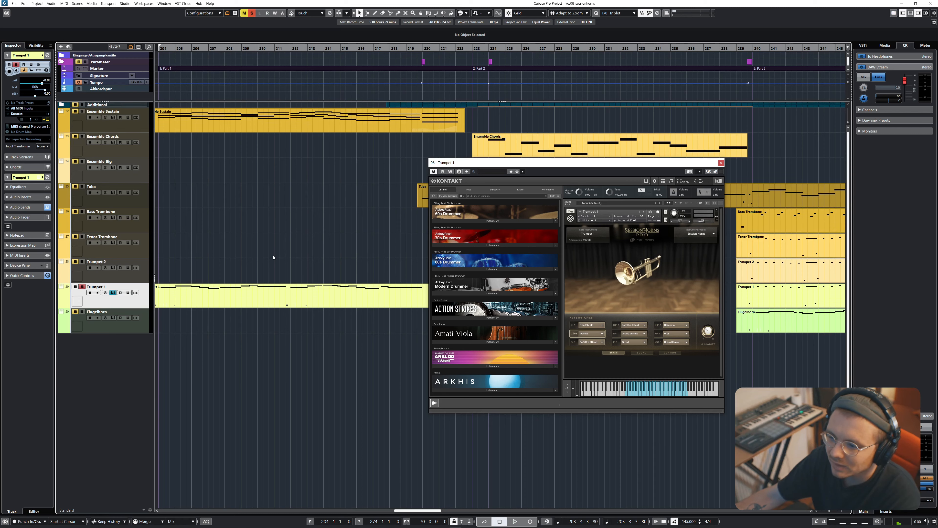
{"action": "scroll", "coordinate": [273, 257], "scroll_direction": "left", "scroll_amount": 2}
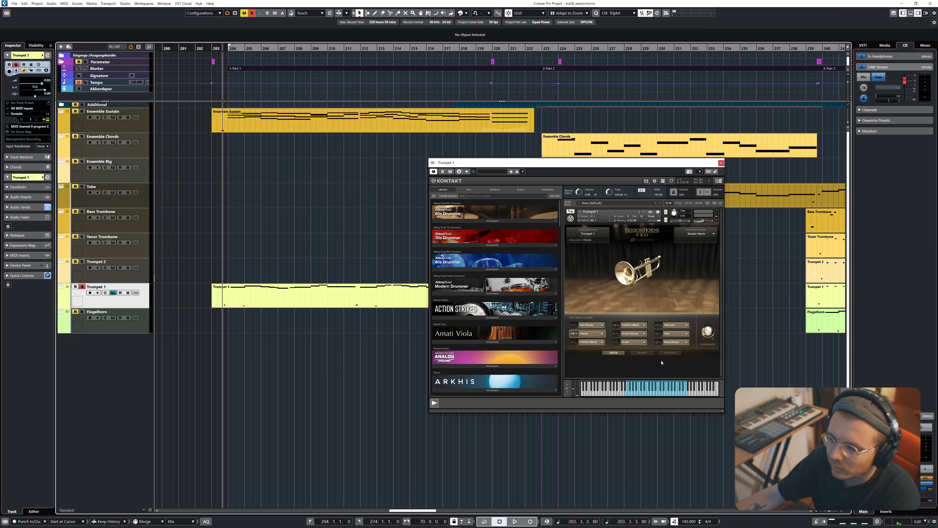
{"action": "left_click", "coordinate": [669, 352]}
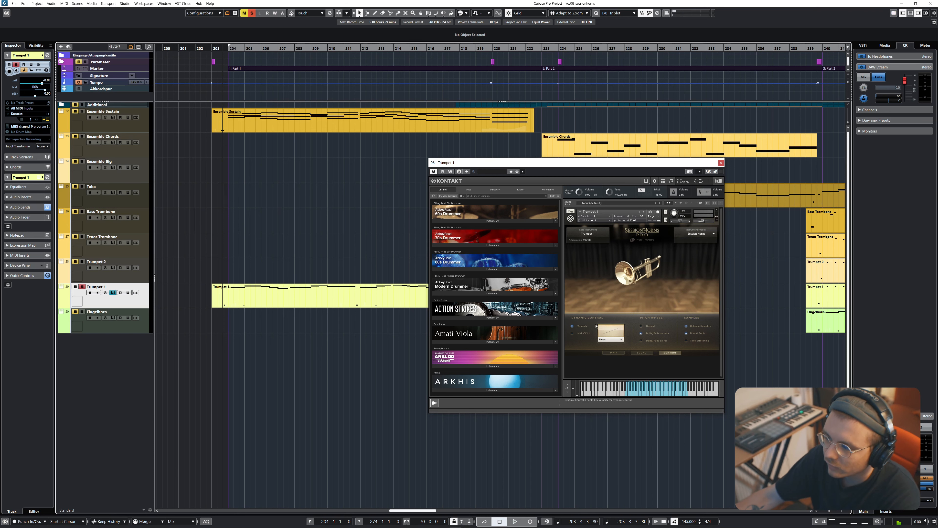
Examine the notes of the first Trumpet 1 part in the Key Editor and close the editor.
{"action": "double_click", "coordinate": [309, 304]}
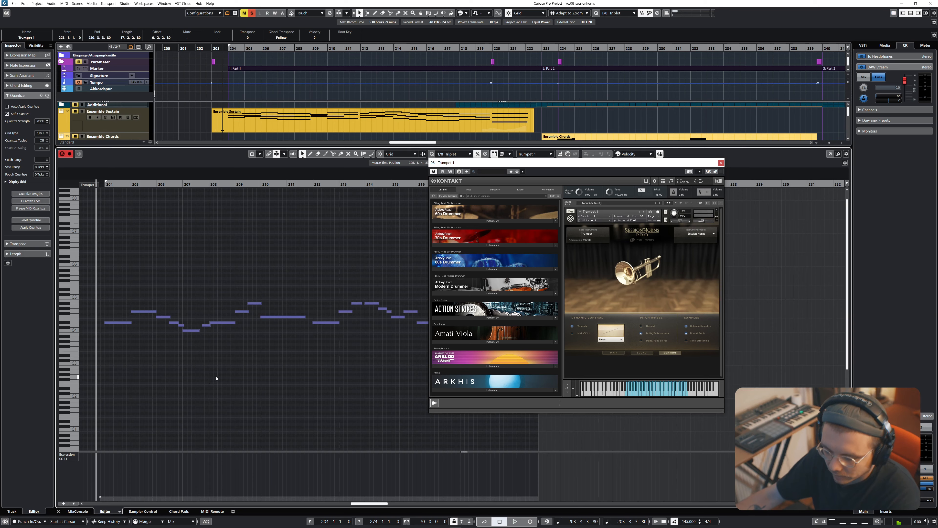
{"action": "key", "text": "ctrl+alt+b"}
{"action": "left_click", "coordinate": [241, 349]}
{"action": "key", "text": "g"}
{"action": "key", "text": "g"}
{"action": "key", "text": "g"}
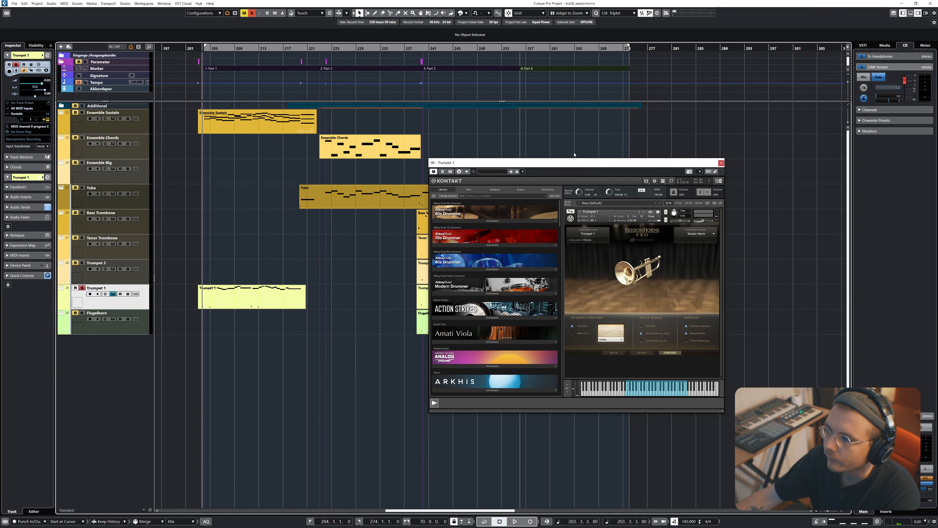
Move the Trumpet 1 instrument window clear of the Part 1 events and solo Ensemble Sustain together with Trumpet 1.
{"action": "left_click_drag", "start_coordinate": [554, 162], "coordinate": [597, 133]}
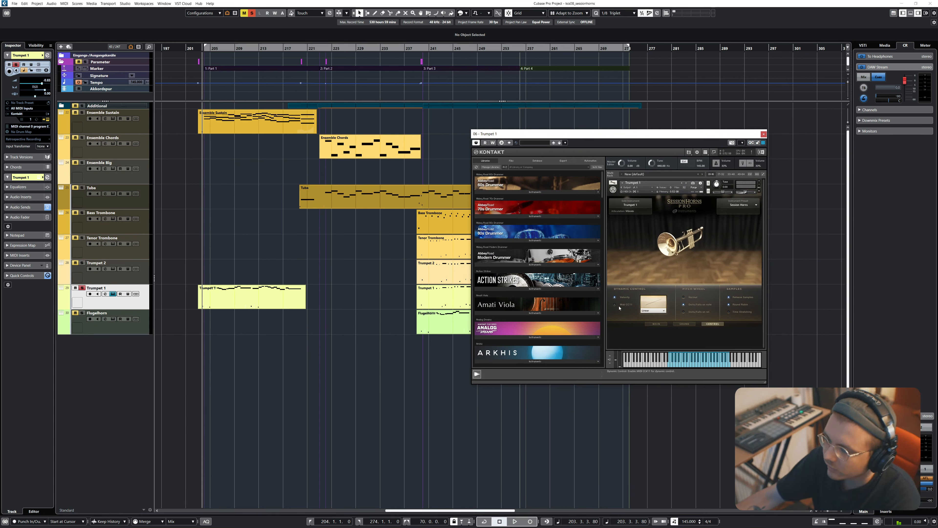
{"action": "left_click_drag", "start_coordinate": [606, 134], "coordinate": [674, 163]}
{"action": "left_click", "coordinate": [82, 113]}
{"action": "scroll", "coordinate": [224, 185], "scroll_direction": "up", "scroll_amount": 2}
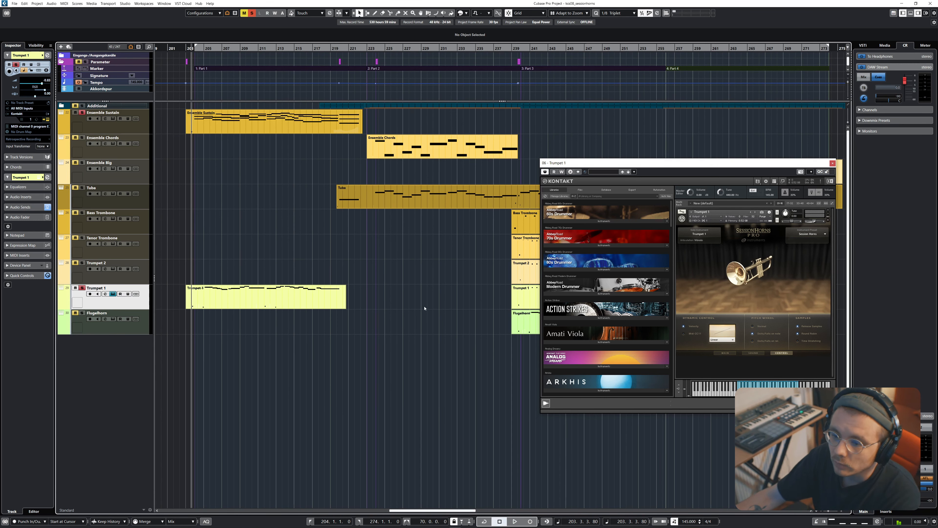
Open the Ensemble Chords instrument at Part 2 and display its Smart Chord keyboard view.
{"action": "left_click", "coordinate": [381, 150]}
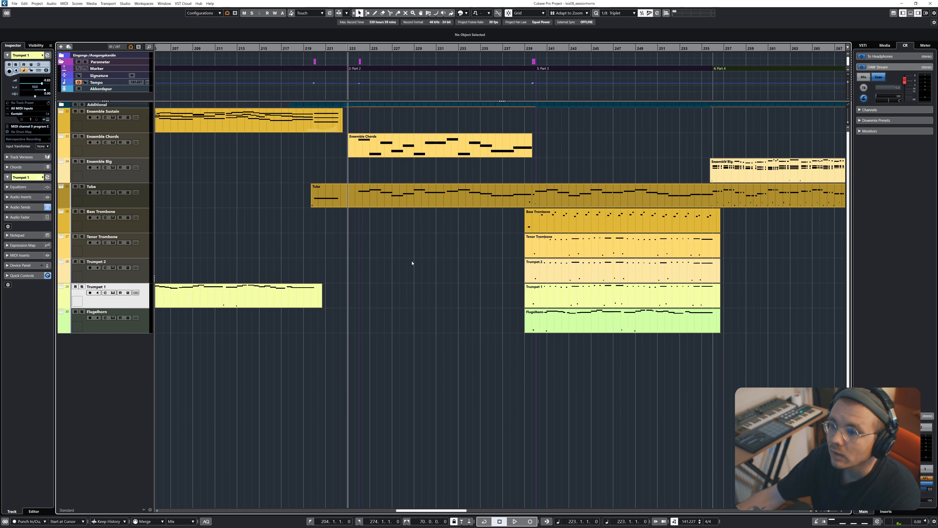
{"action": "left_click", "coordinate": [113, 142]}
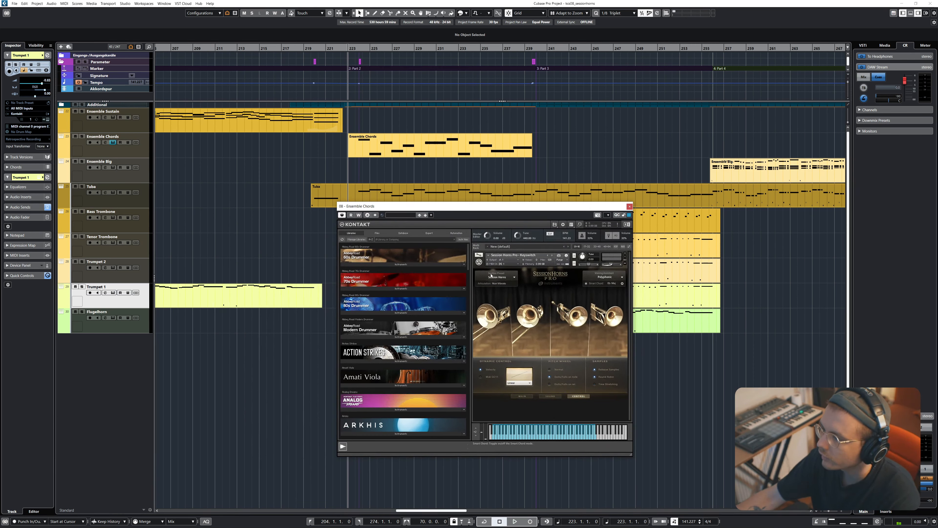
{"action": "left_click", "coordinate": [586, 284]}
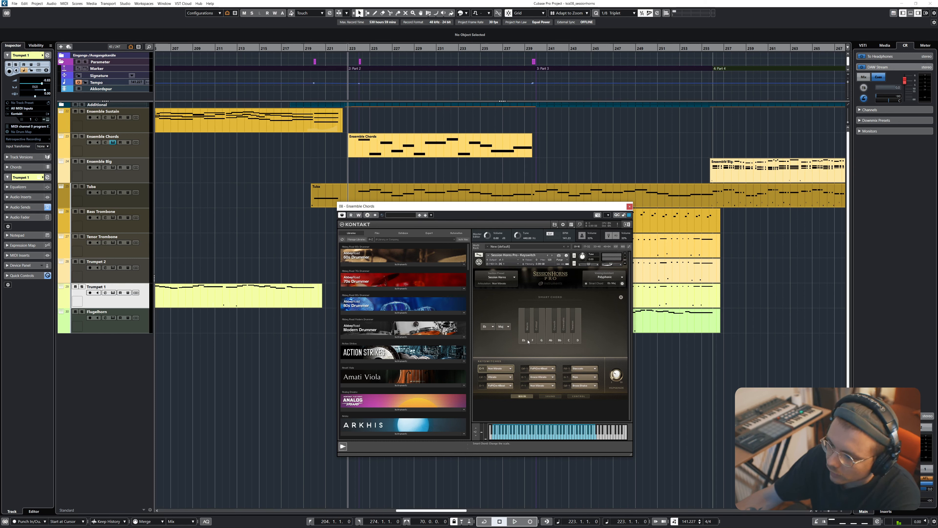
Open the Ensemble Chords part in the Key Editor beside its instrument window and play it back from the start of Part 2.
{"action": "double_click", "coordinate": [368, 155]}
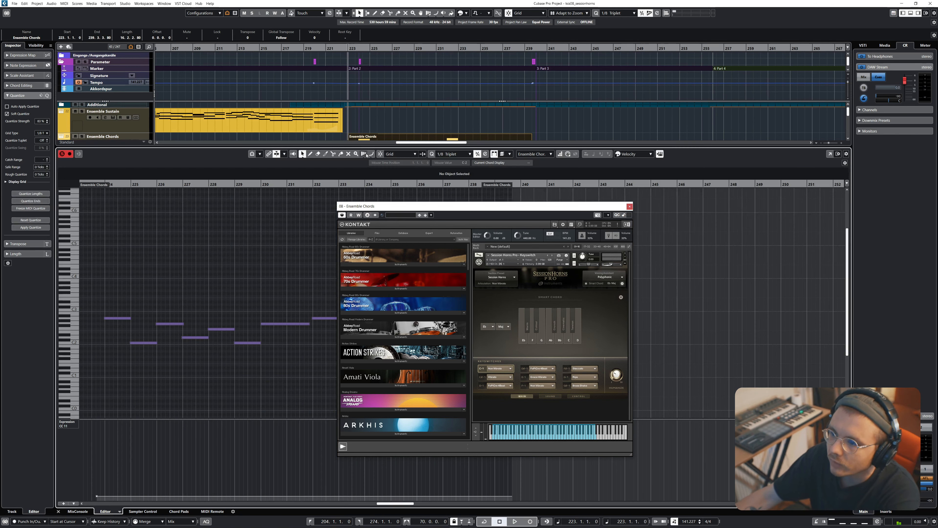
{"action": "left_click_drag", "start_coordinate": [383, 208], "coordinate": [567, 122]}
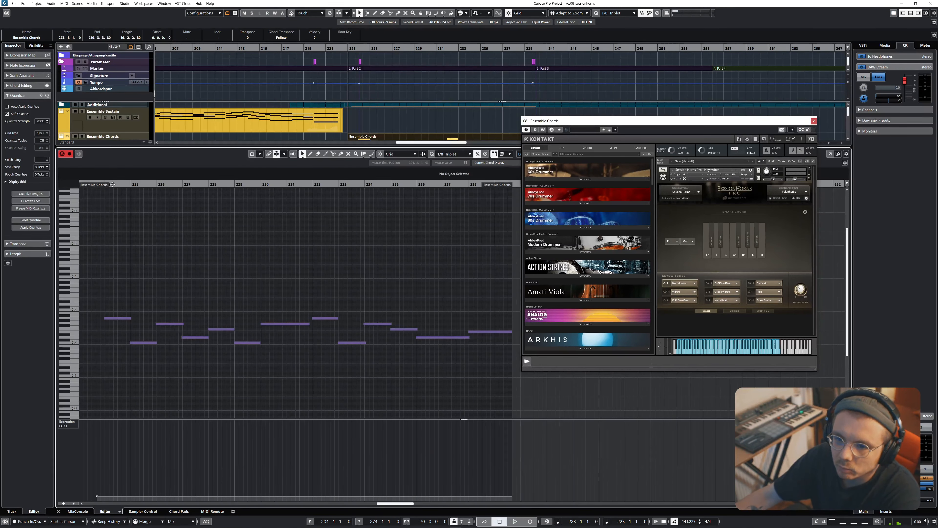
{"action": "left_click", "coordinate": [98, 184]}
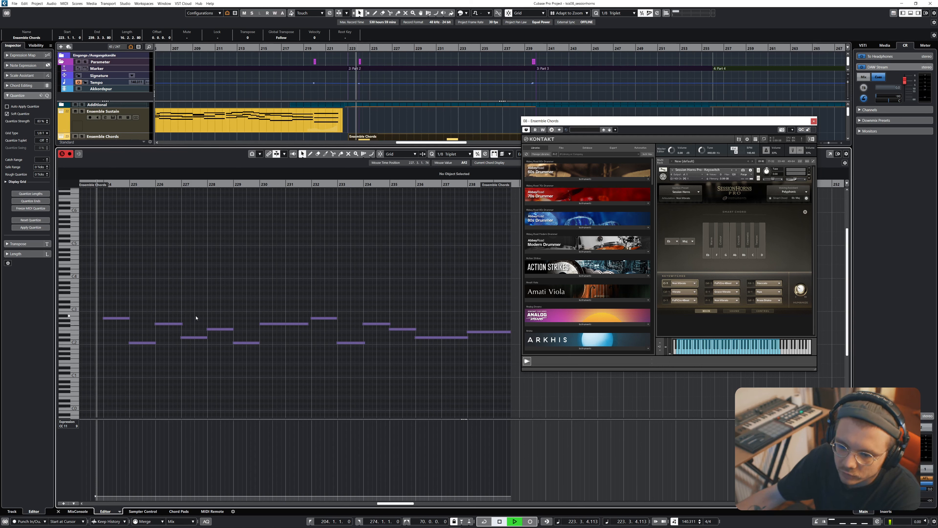
{"action": "key", "text": "space"}
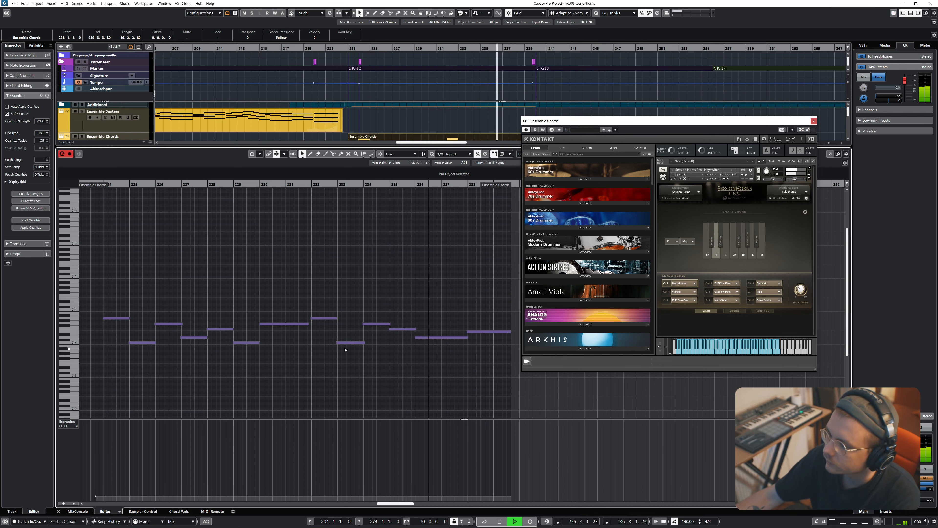
{"action": "key", "text": "space"}
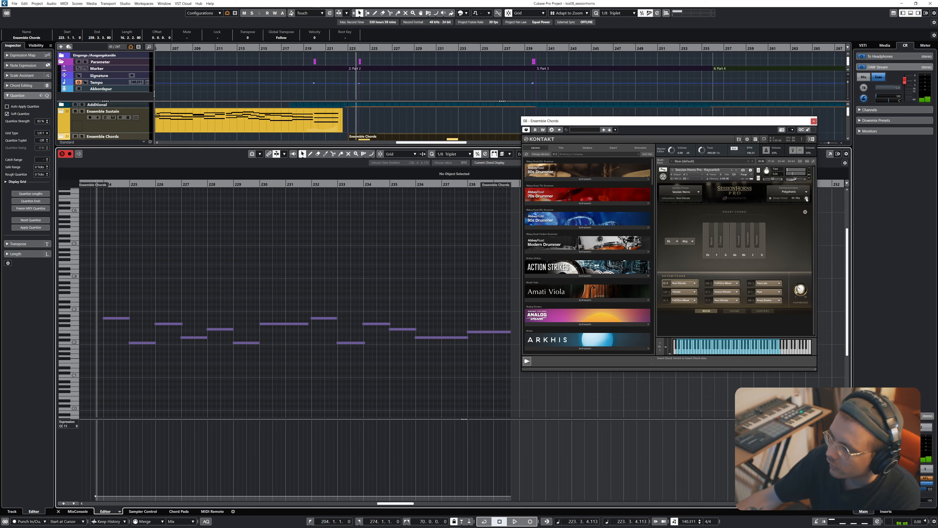
Switch the Ensemble Chords instrument back to its horn section view, and close both the instrument window and the Key Editor.
{"action": "left_click", "coordinate": [807, 199]}
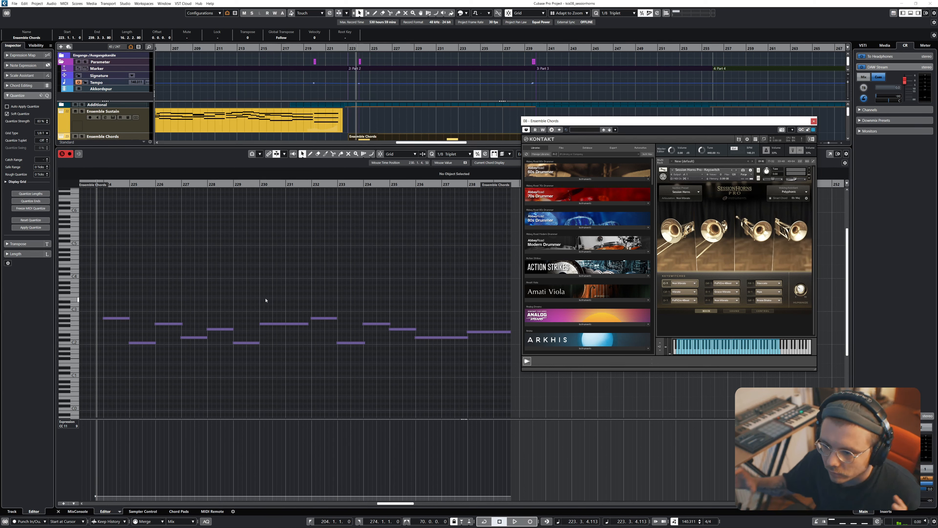
{"action": "left_click", "coordinate": [814, 121]}
{"action": "key", "text": "Return"}
{"action": "left_click", "coordinate": [377, 333]}
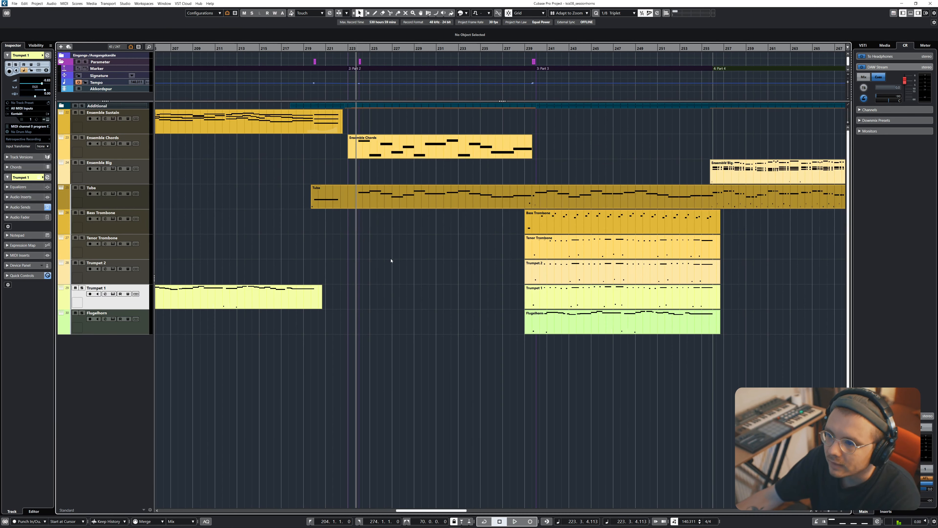
Stop the playback of Part 2 and solo the Ensemble Chords and Tuba tracks.
{"action": "scroll", "coordinate": [391, 222], "scroll_direction": "up", "scroll_amount": 3}
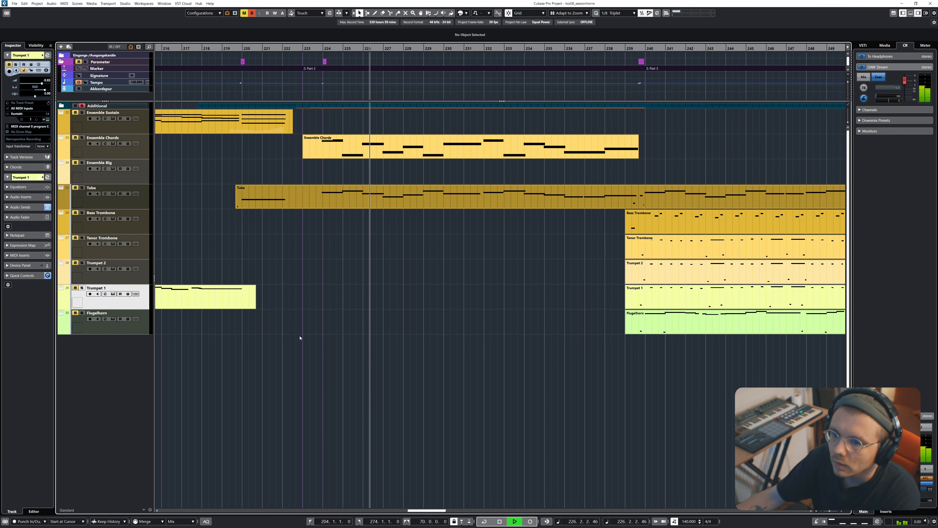
{"action": "key", "text": "space"}
{"action": "left_click", "coordinate": [82, 137], "text": "ctrl"}
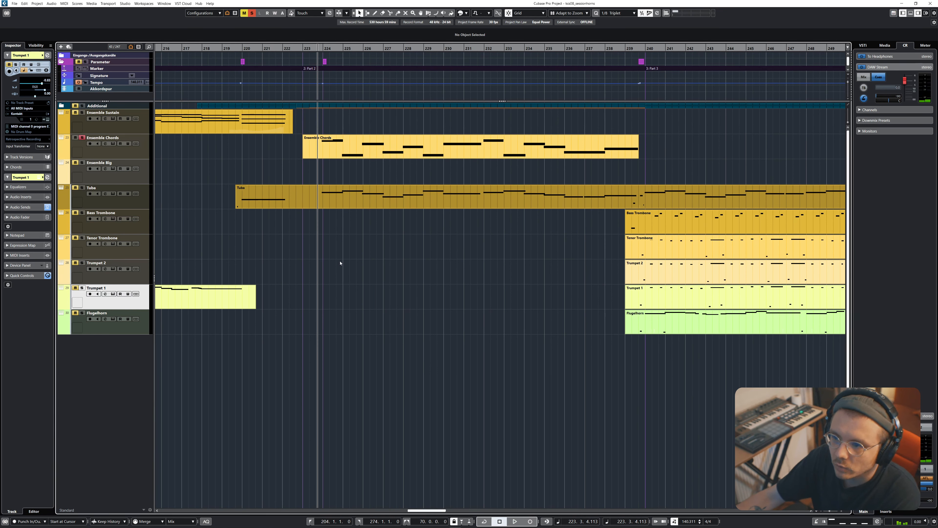
{"action": "left_click", "coordinate": [82, 188], "text": "ctrl"}
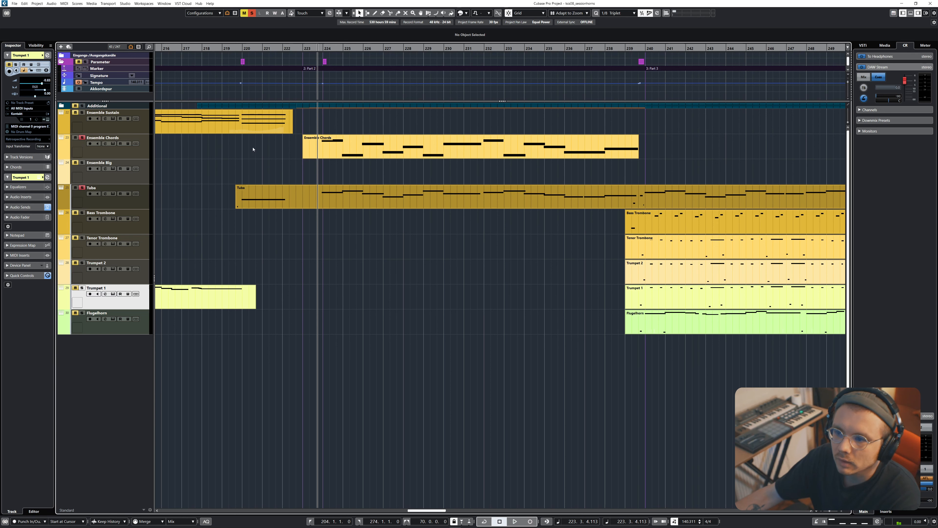
Play back Part 2 with the Ensemble Chords instrument open, closing its window while the passage plays, and stop playback.
{"action": "left_click", "coordinate": [113, 143]}
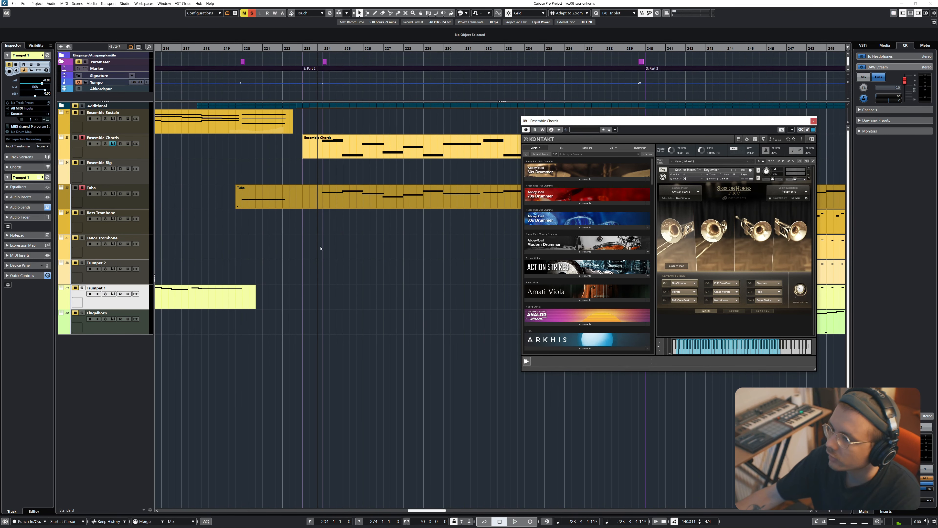
{"action": "left_click", "coordinate": [362, 280]}
{"action": "key", "text": "space"}
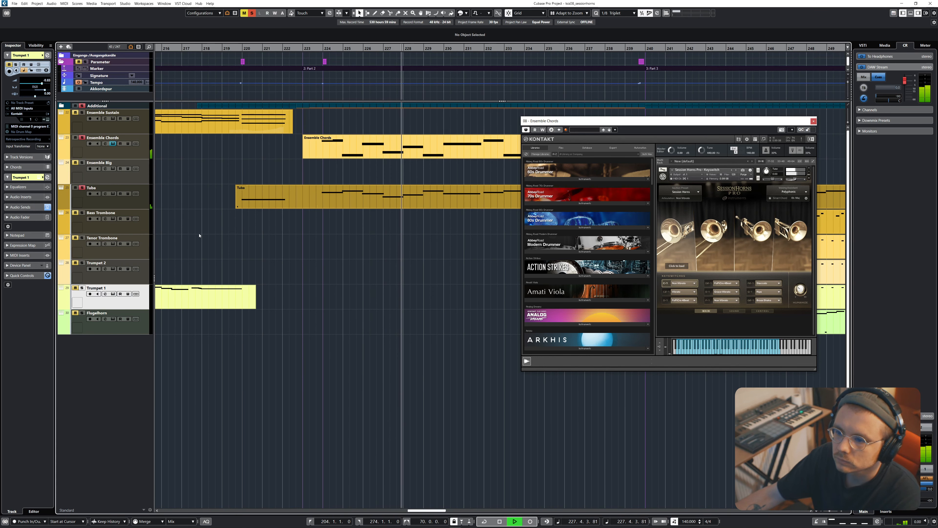
{"action": "left_click", "coordinate": [813, 121]}
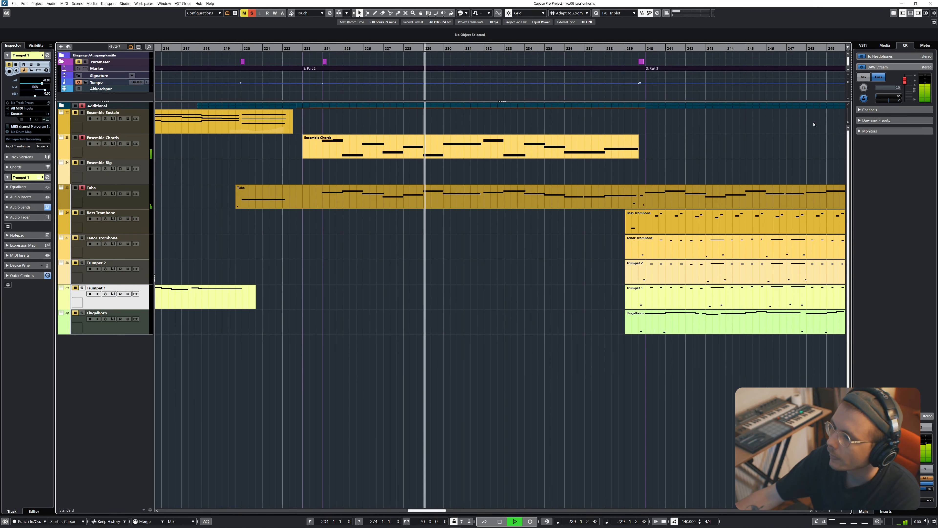
{"action": "scroll", "coordinate": [469, 260], "scroll_direction": "down", "scroll_amount": 6}
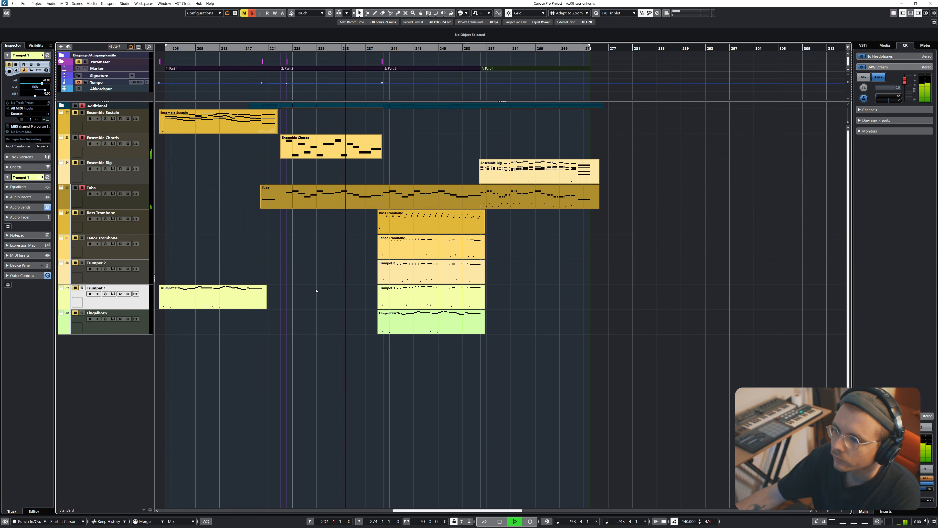
{"action": "key", "text": "space"}
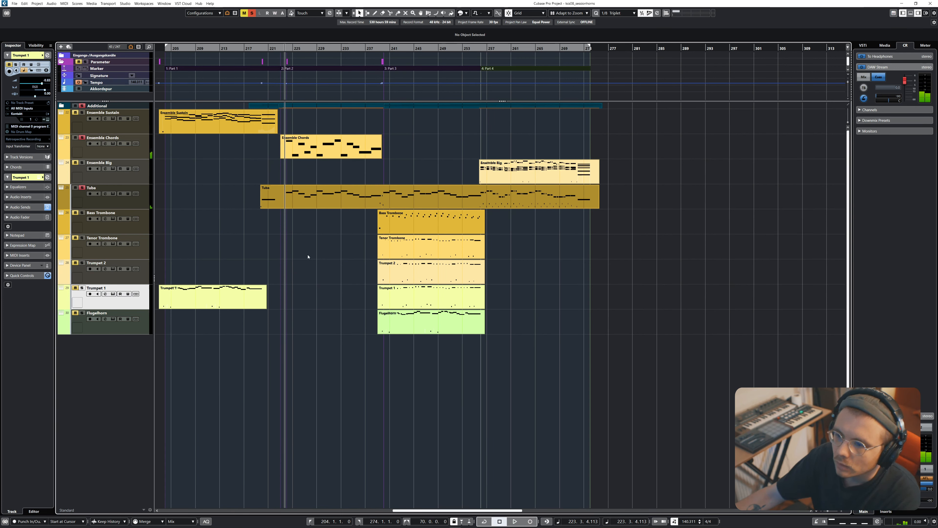
Reopen the Ensemble Chords instrument, place its window below the chord part, and choose Polyphonic as the voice assignment.
{"action": "scroll", "coordinate": [303, 179], "scroll_direction": "up", "scroll_amount": 7}
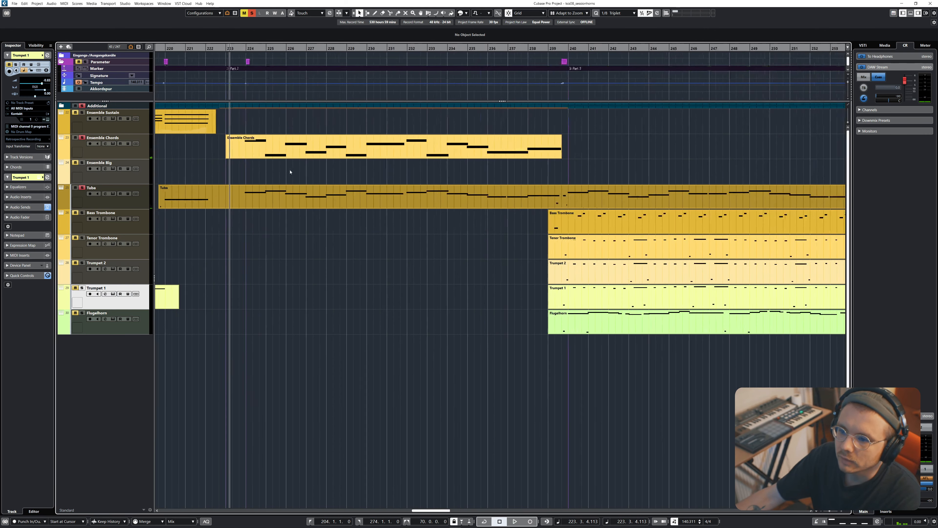
{"action": "left_click", "coordinate": [112, 144]}
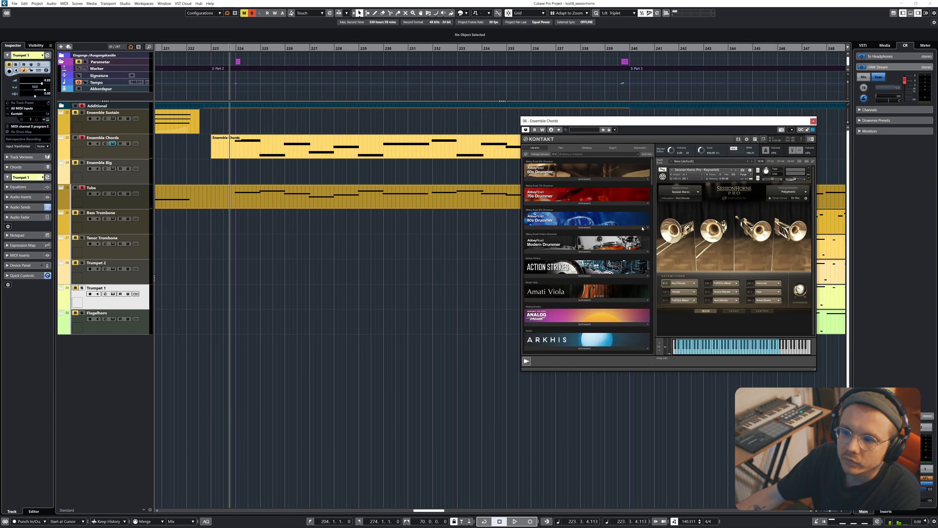
{"action": "left_click_drag", "start_coordinate": [665, 120], "coordinate": [314, 165]}
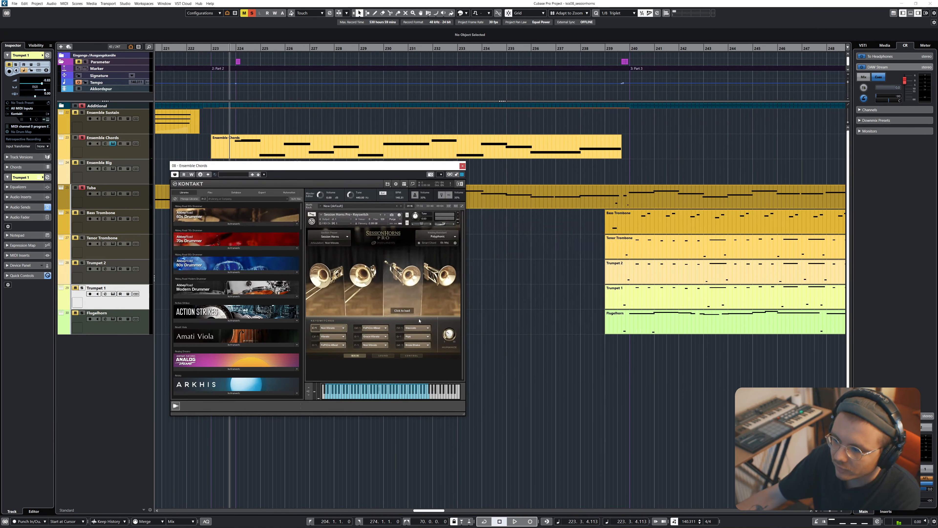
{"action": "left_click", "coordinate": [453, 237]}
{"action": "left_click", "coordinate": [431, 242]}
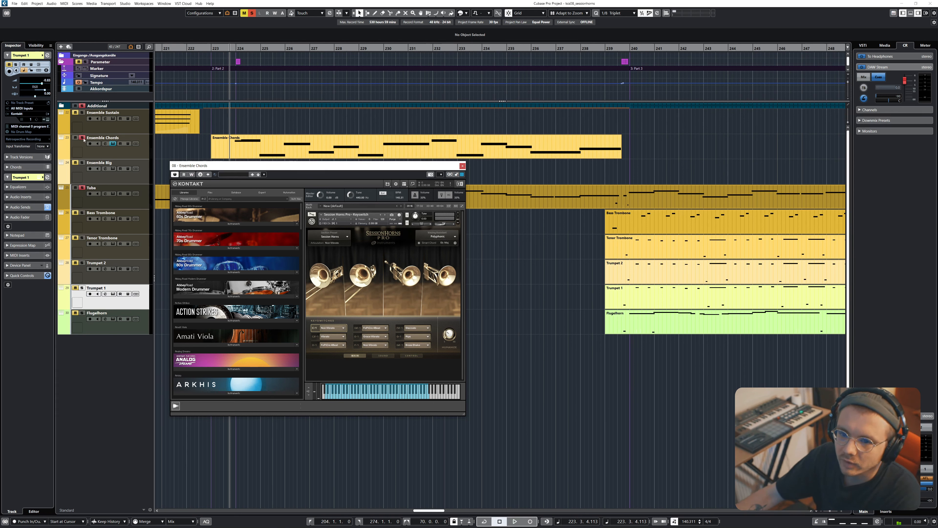
Audition the Ensemble Chords track alone from the start of Part 2, stop playback and close its instrument window.
{"action": "key", "text": "space"}
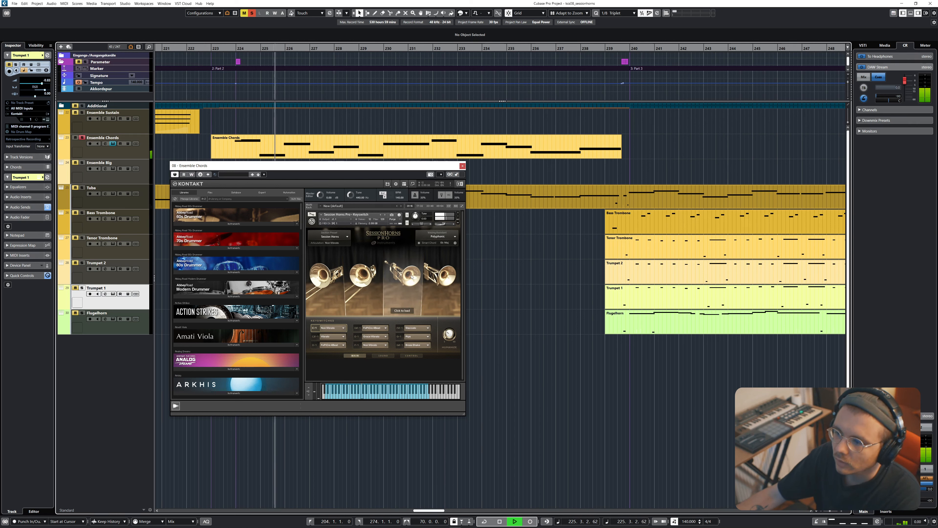
{"action": "key", "text": "space"}
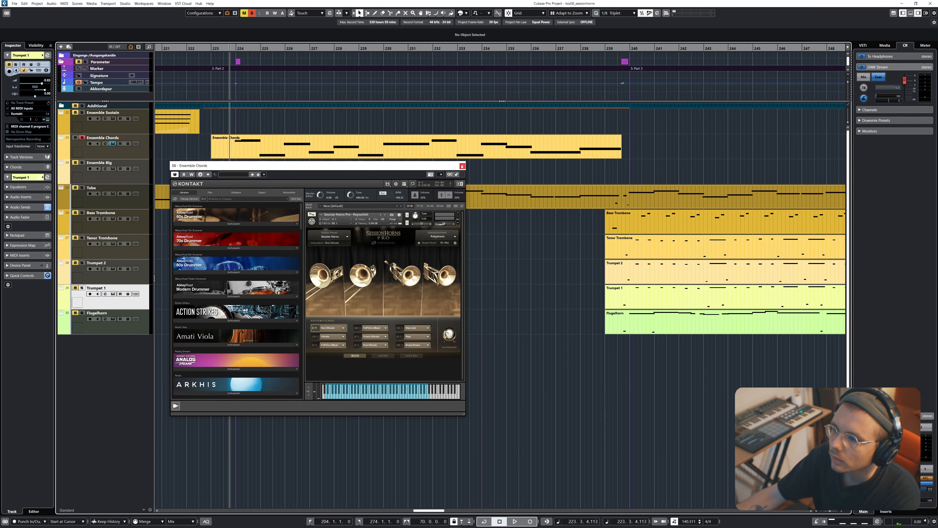
{"action": "left_click", "coordinate": [462, 166]}
Place the playhead just before the start of Part 3 and open the Ensemble Big instrument.
{"action": "scroll", "coordinate": [307, 278], "scroll_direction": "down", "scroll_amount": 6}
{"action": "scroll", "coordinate": [303, 275], "scroll_direction": "right", "scroll_amount": 3}
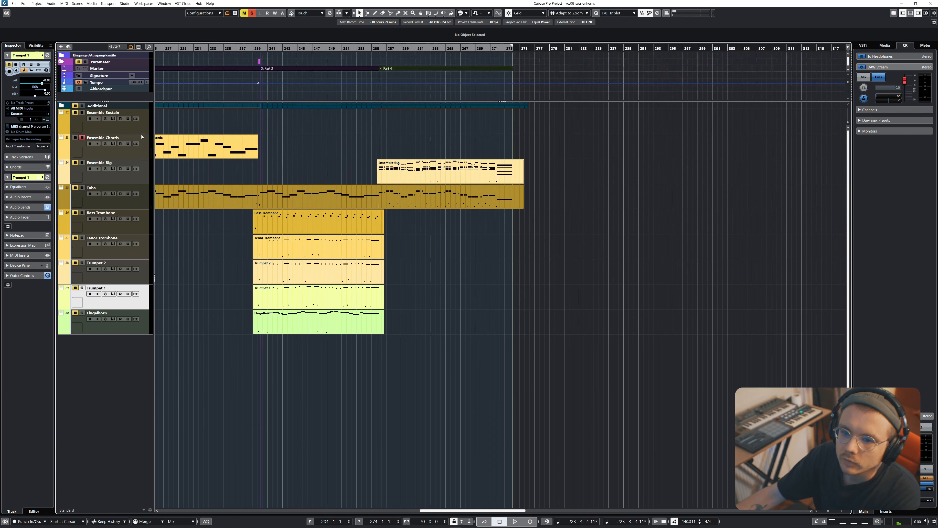
{"action": "scroll", "coordinate": [304, 246], "scroll_direction": "left", "scroll_amount": 3}
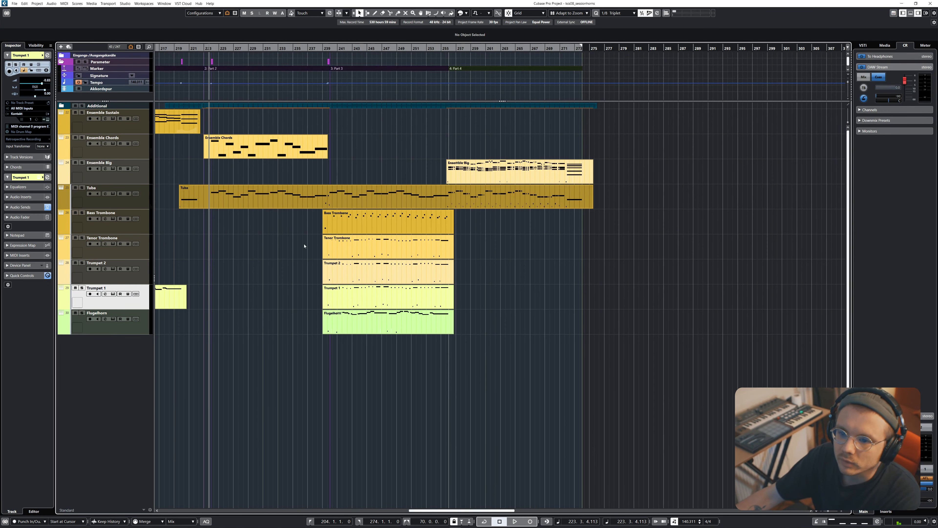
{"action": "scroll", "coordinate": [351, 129], "scroll_direction": "up", "scroll_amount": 4}
{"action": "left_click", "coordinate": [304, 49]}
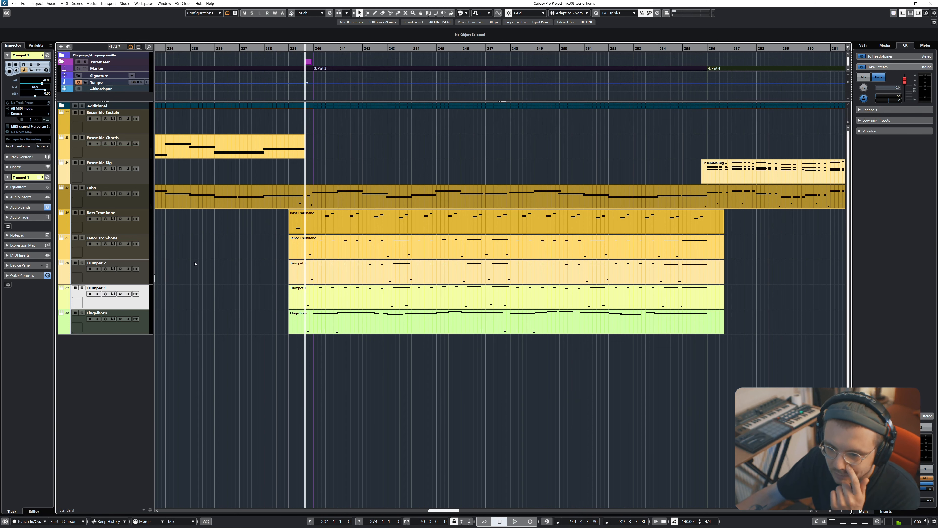
{"action": "left_click", "coordinate": [113, 168]}
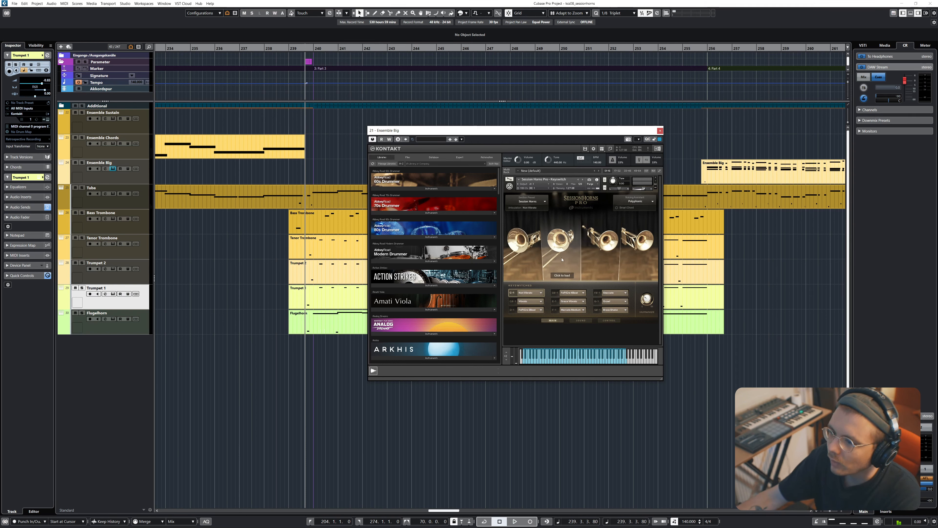
Select the Tuba and solo brass parts of Part 3 together, clear the selection, and close the Ensemble Big instrument window.
{"action": "left_click_drag", "start_coordinate": [256, 336], "coordinate": [731, 203]}
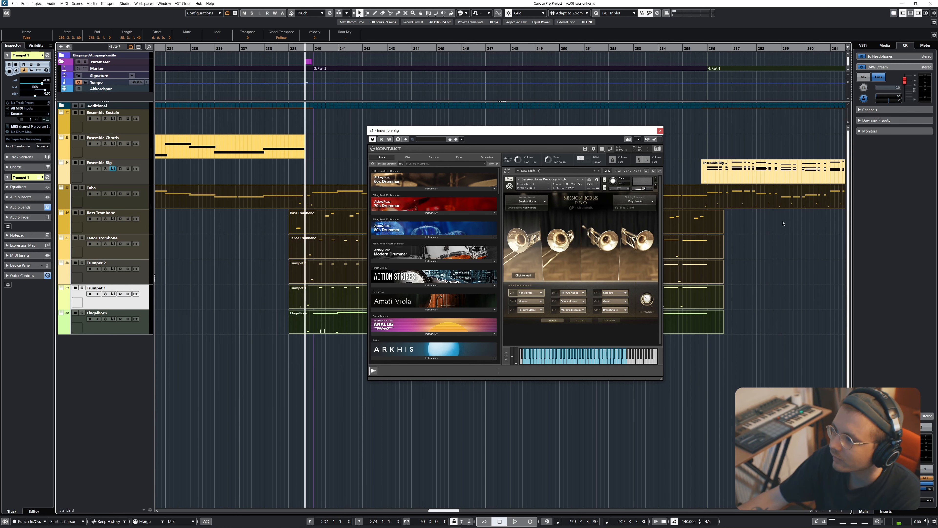
{"action": "left_click", "coordinate": [782, 223]}
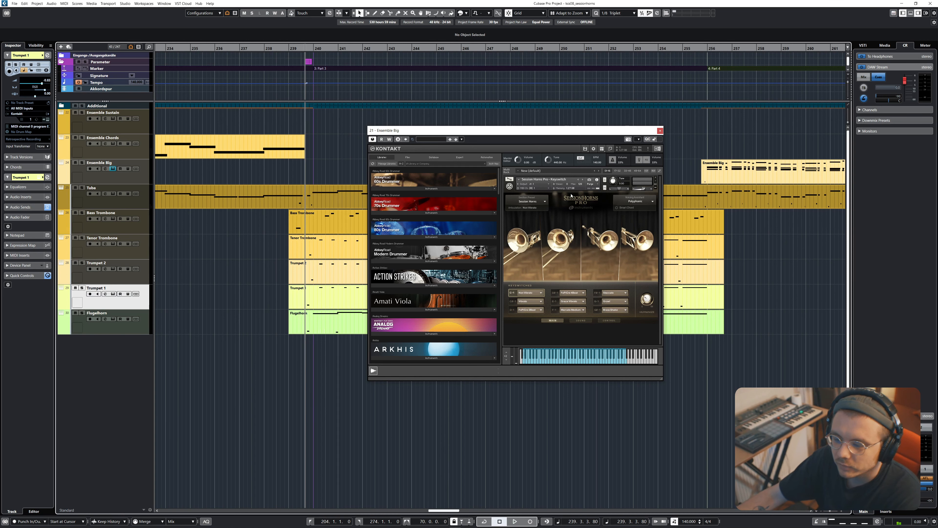
{"action": "left_click", "coordinate": [660, 130]}
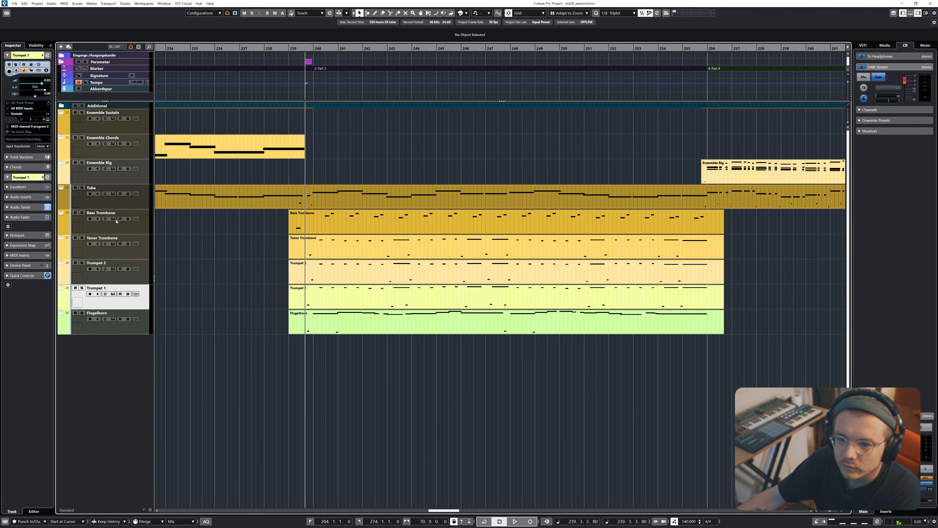
Select the solo brass tracks from Bass Trombone to Flugelhorn as a group, and reduce the selection to Trumpet 1.
{"action": "left_click", "coordinate": [111, 226]}
{"action": "left_click", "coordinate": [108, 305], "text": "shift"}
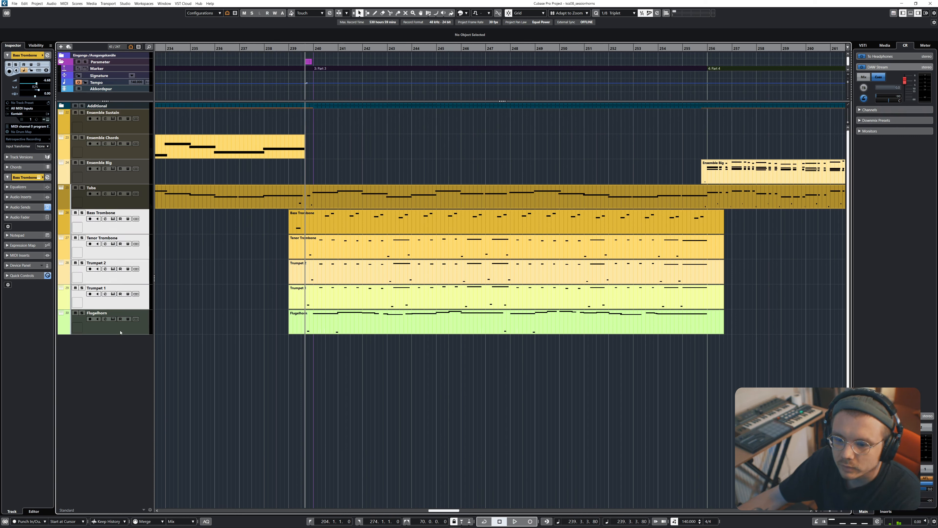
{"action": "left_click", "coordinate": [118, 325], "text": "shift"}
{"action": "left_click", "coordinate": [136, 306]}
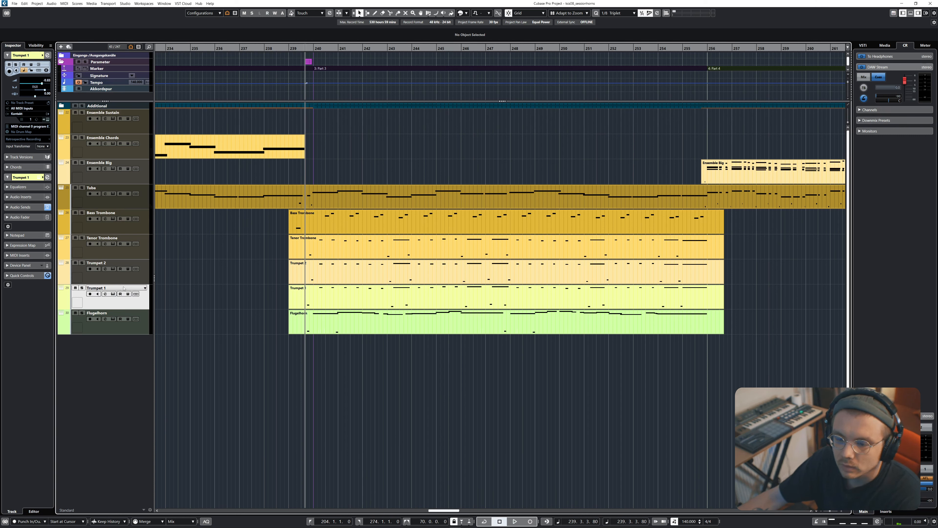
Select the solo brass tracks one after another, from Bass Trombone through Tenor Trombone, Trumpet 2 and Trumpet 1 to Flugelhorn.
{"action": "left_click", "coordinate": [97, 229]}
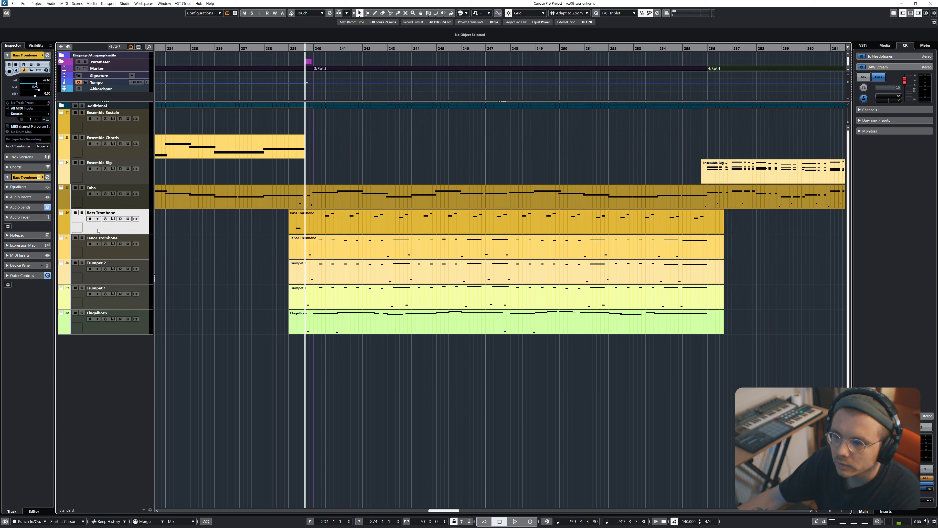
{"action": "left_click", "coordinate": [80, 200]}
{"action": "left_click", "coordinate": [90, 225]}
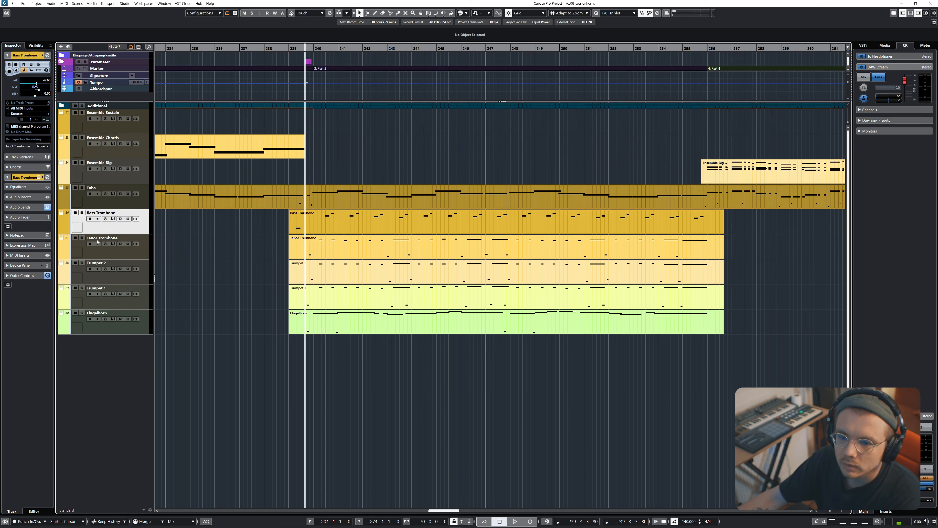
{"action": "left_click", "coordinate": [129, 255]}
{"action": "left_click", "coordinate": [125, 277]}
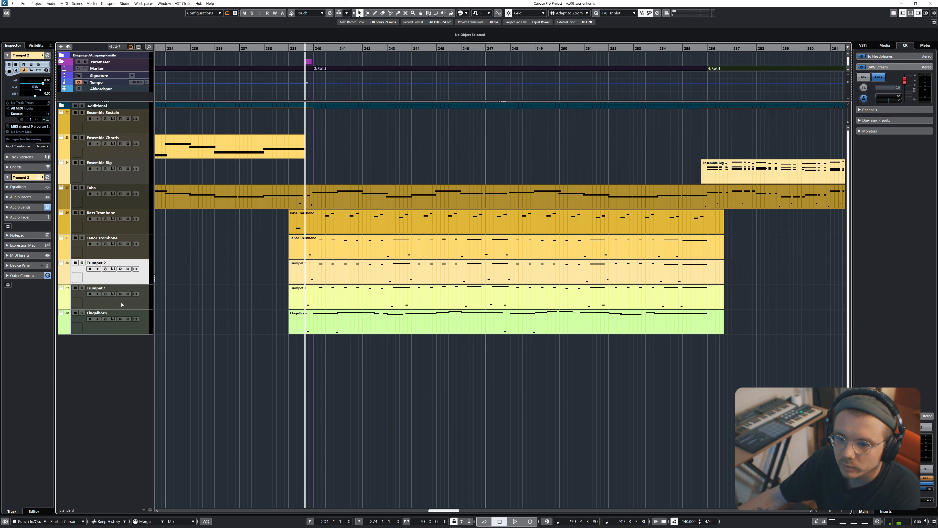
{"action": "left_click", "coordinate": [121, 305]}
{"action": "left_click", "coordinate": [128, 331]}
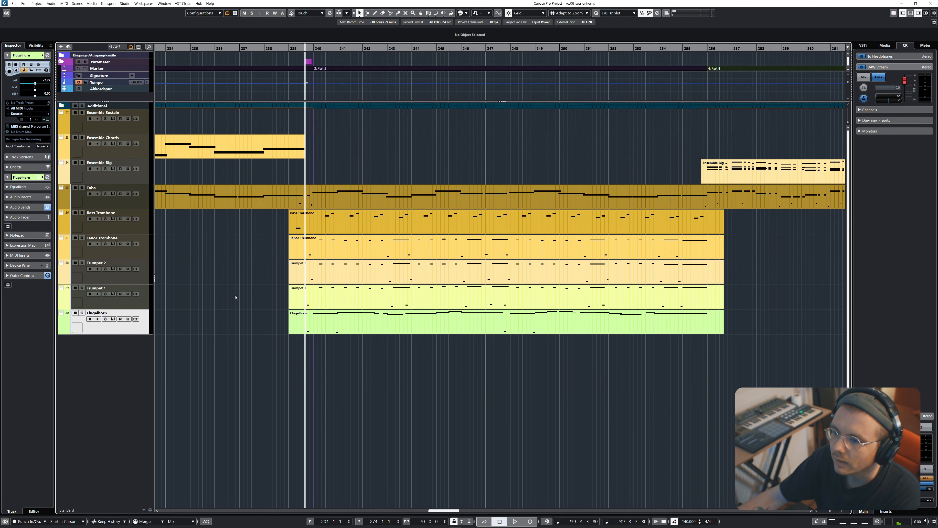
Audition Part 3 with the Tuba, trombone, trumpet and Flugelhorn tracks soloed, and stop playback.
{"action": "scroll", "coordinate": [222, 307], "scroll_direction": "down", "scroll_amount": 3}
{"action": "key", "text": "space"}
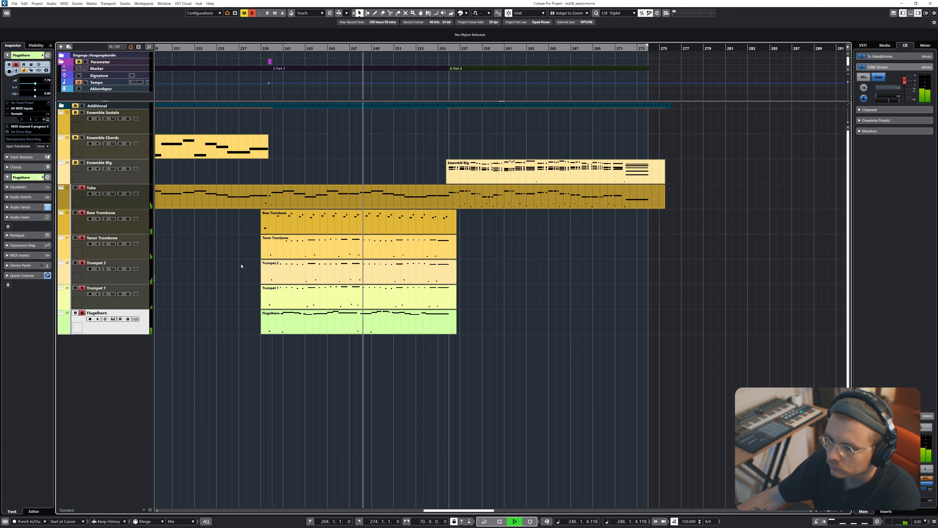
{"action": "key", "text": "space"}
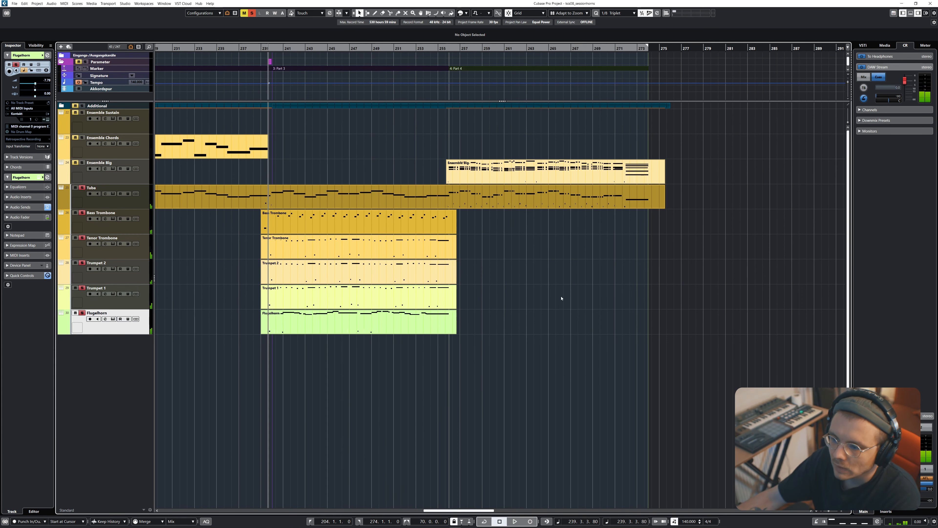
Select the Trumpet 1, Trumpet 2 and Tenor Trombone parts in Part 3, clear the selection, and select only the Tenor Trombone part.
{"action": "key", "text": "h"}
{"action": "left_click", "coordinate": [339, 296]}
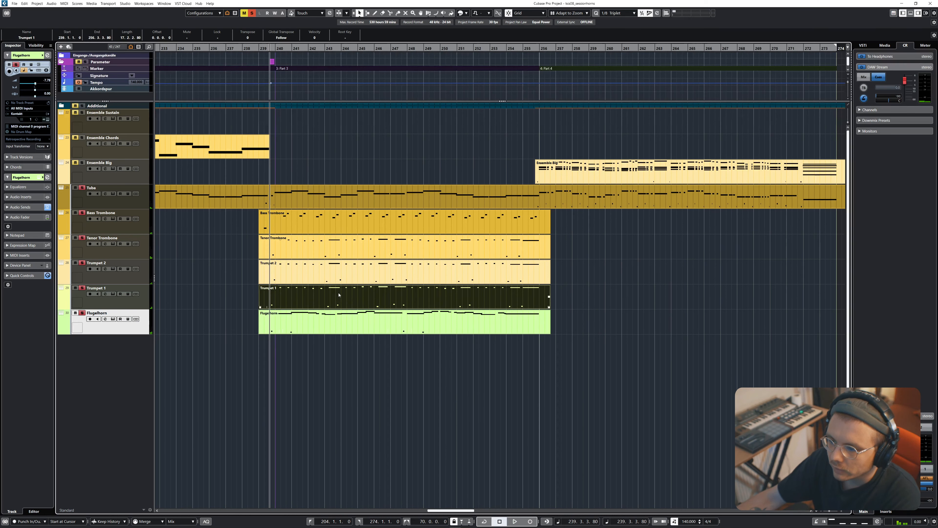
{"action": "left_click", "coordinate": [335, 274], "text": "shift"}
{"action": "left_click", "coordinate": [332, 248], "text": "shift"}
{"action": "left_click", "coordinate": [620, 292]}
{"action": "left_click", "coordinate": [363, 250]}
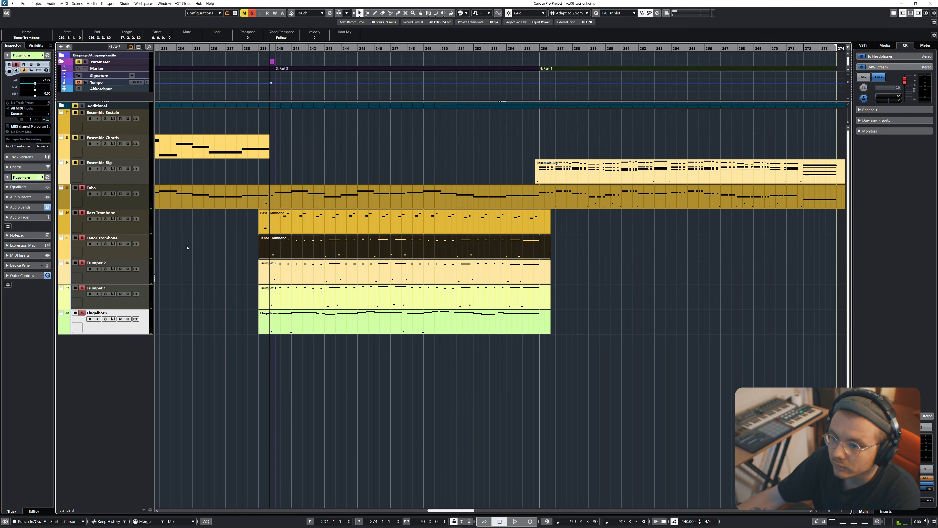
Open the Tenor Trombone instrument, move its window clear of the track list, and place the playhead in bar 243.
{"action": "left_click", "coordinate": [113, 244]}
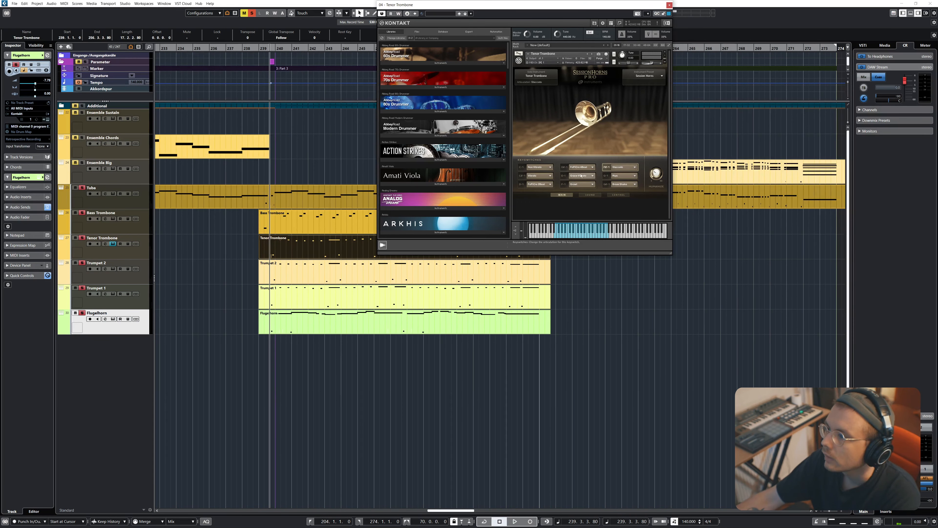
{"action": "left_click_drag", "start_coordinate": [428, 4], "coordinate": [563, 44]}
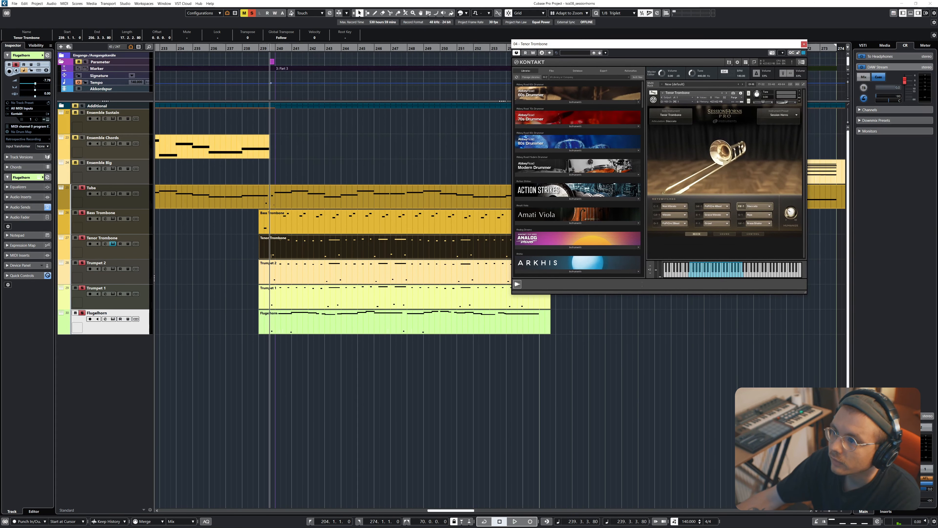
{"action": "left_click_drag", "start_coordinate": [331, 49], "coordinate": [332, 56]}
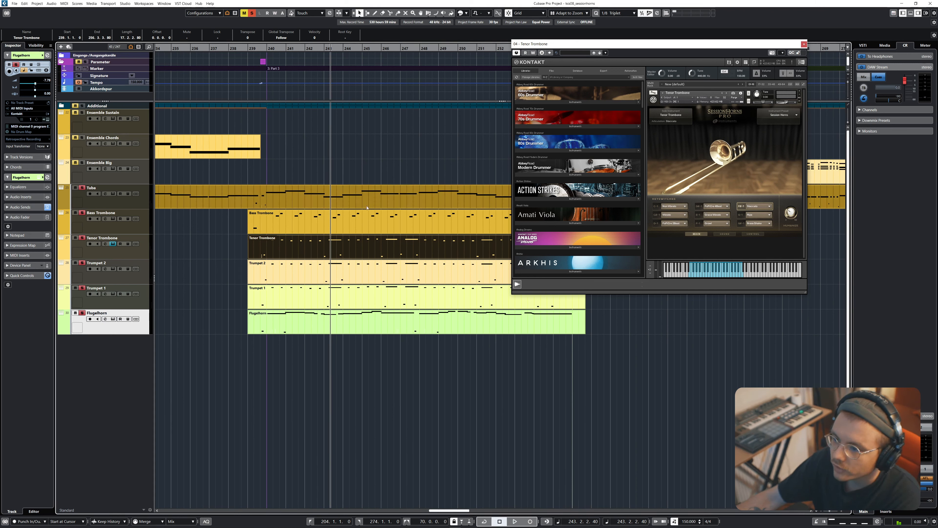
Check the Tenor Trombone's articulation change around bar 247 with a short playback, step the playhead back, and deselect the part.
{"action": "left_click", "coordinate": [378, 50]}
{"action": "left_click_drag", "start_coordinate": [378, 50], "coordinate": [394, 49]}
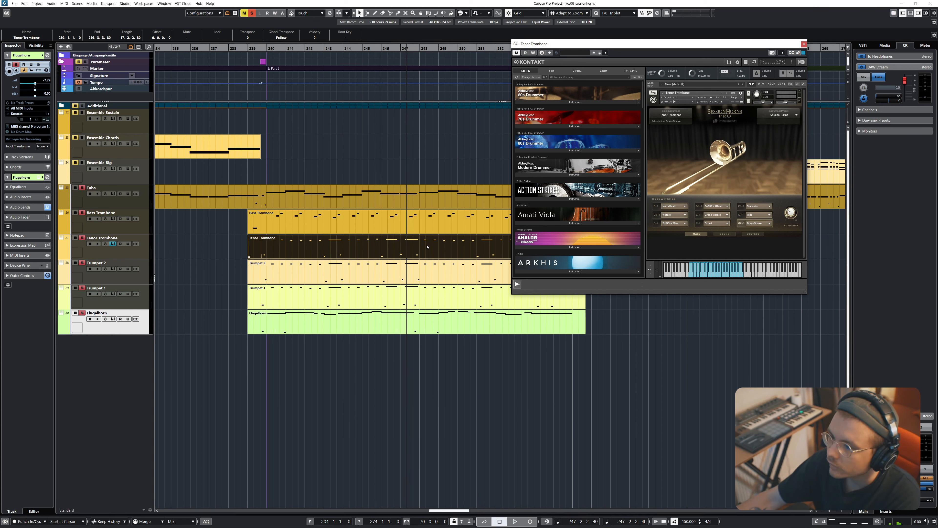
{"action": "key", "text": "space"}
{"action": "key", "text": "space"}
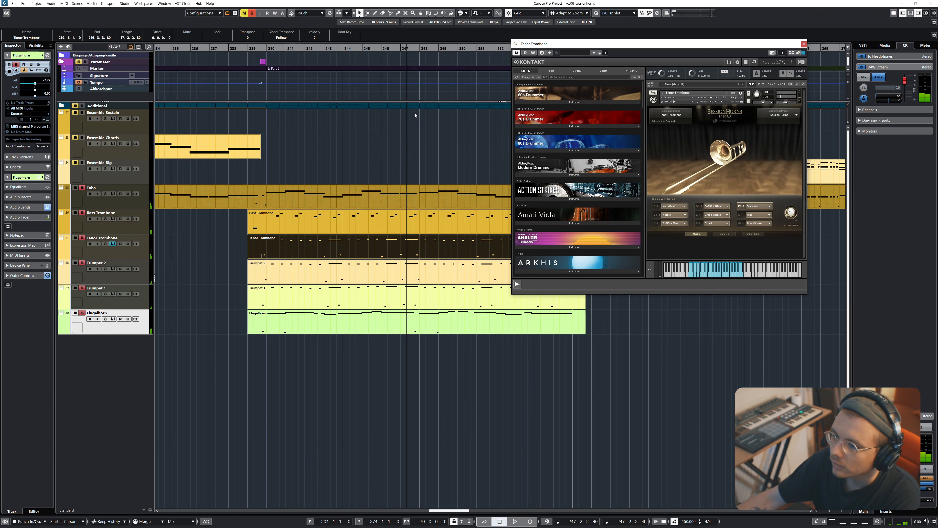
{"action": "key", "text": "ctrl+Left"}
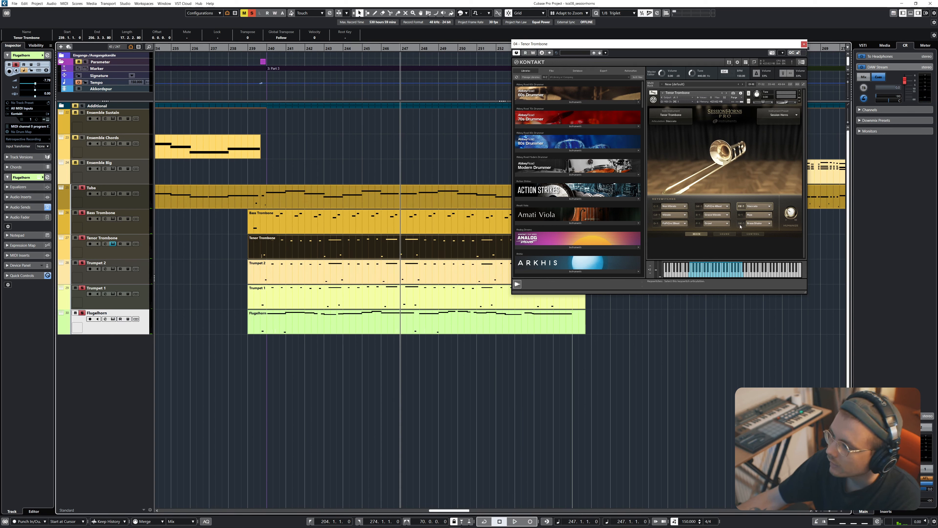
{"action": "left_click_drag", "start_coordinate": [627, 353], "coordinate": [606, 328]}
{"action": "left_click_drag", "start_coordinate": [629, 322], "coordinate": [218, 222]}
{"action": "left_click", "coordinate": [218, 221]}
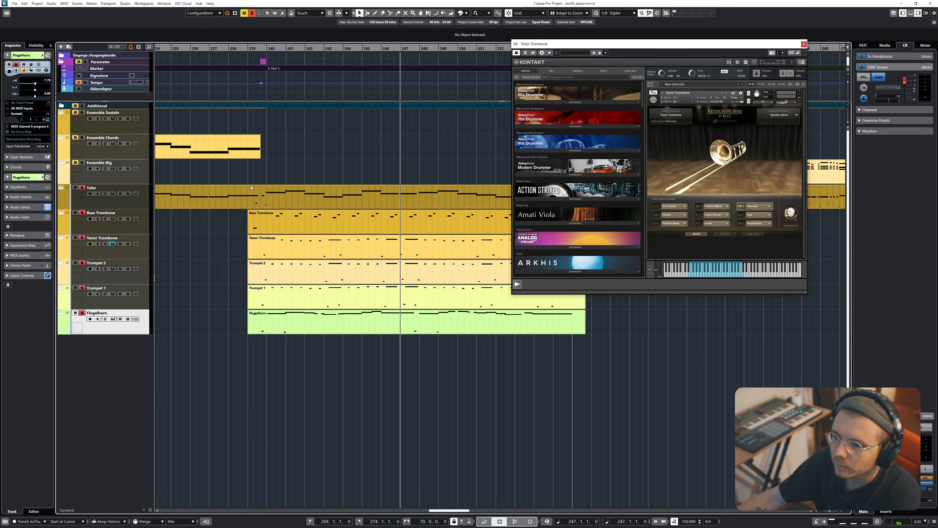
Play Part 3 with Tuba soloed, add Bass Trombone, remove all solos, close the Tenor Trombone instrument window, and stop playback.
{"action": "left_click", "coordinate": [258, 49]}
{"action": "key", "text": "space"}
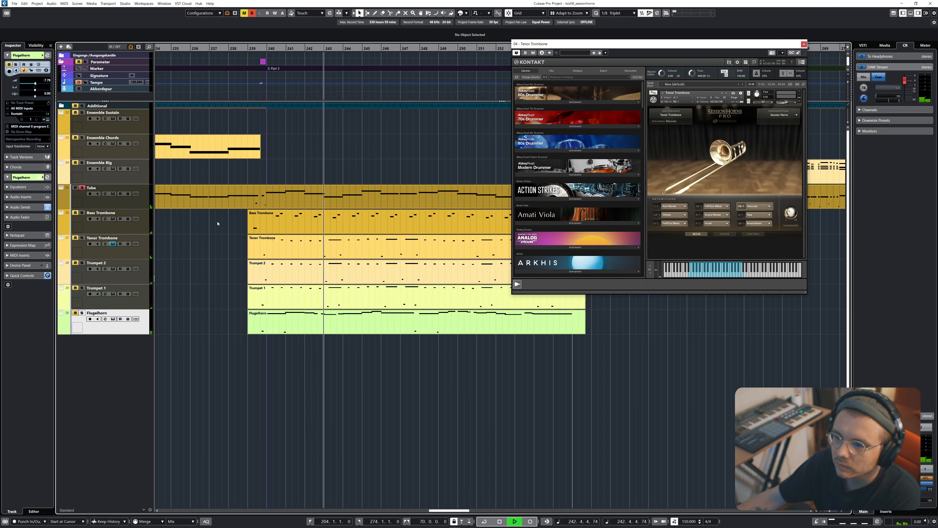
{"action": "left_click", "coordinate": [81, 213]}
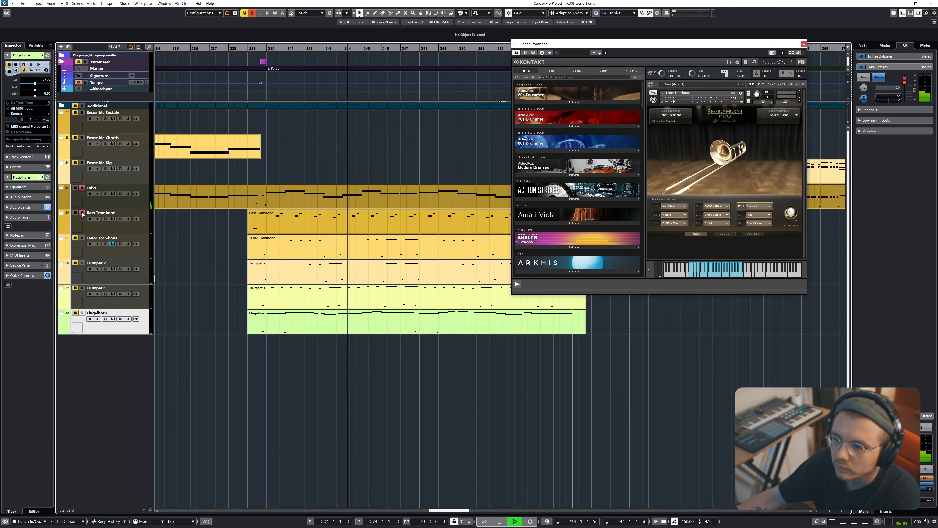
{"action": "left_click", "coordinate": [82, 213]}
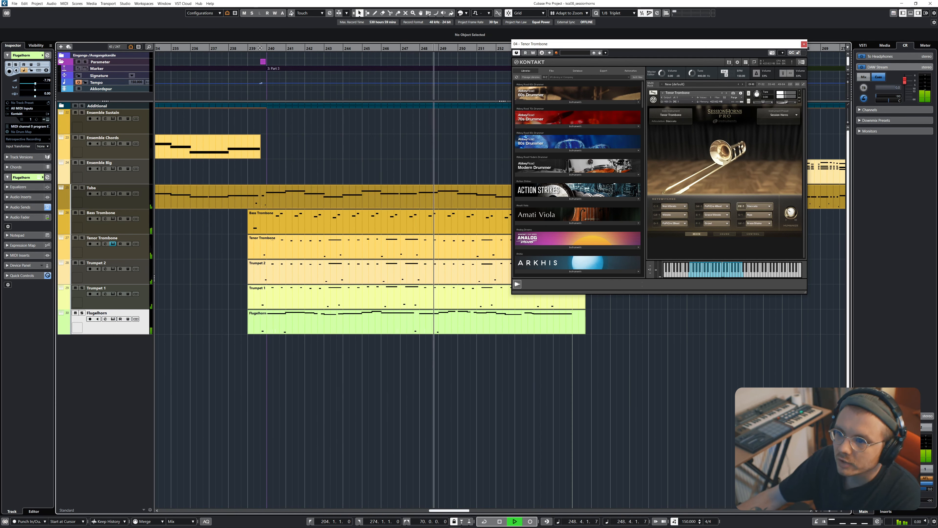
{"action": "left_click", "coordinate": [804, 44]}
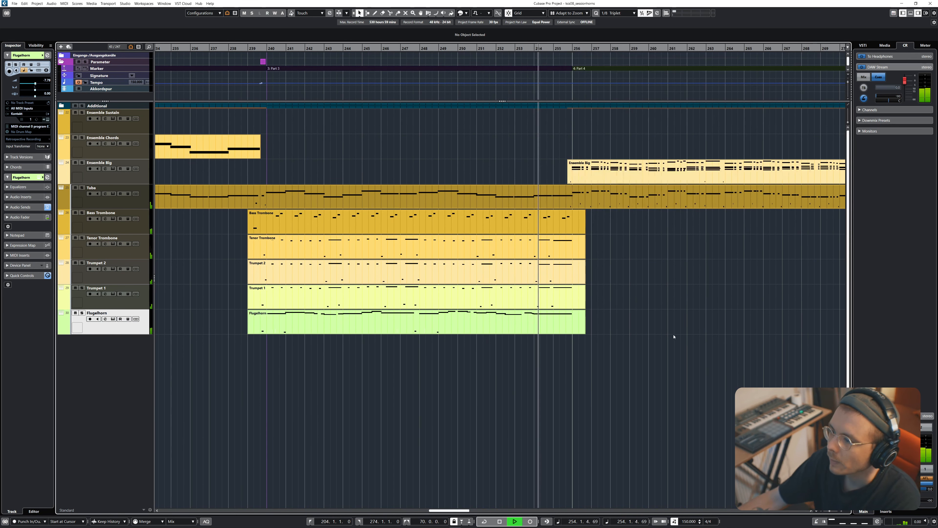
{"action": "key", "text": "space"}
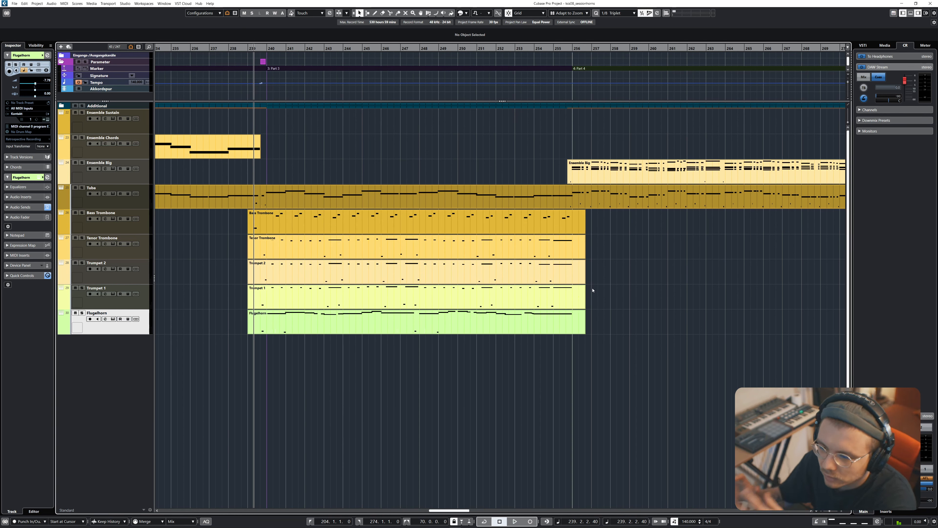
Play back Part 4 from just before its start, solo the Ensemble Big track while it plays, and stop playback.
{"action": "scroll", "coordinate": [233, 300], "scroll_direction": "down", "scroll_amount": 2}
{"action": "scroll", "coordinate": [233, 299], "scroll_direction": "right", "scroll_amount": 2}
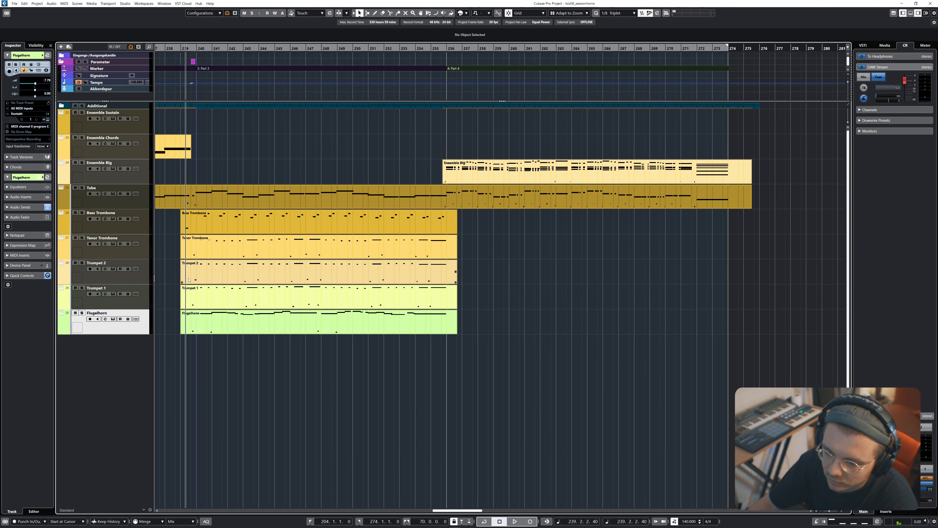
{"action": "scroll", "coordinate": [247, 295], "scroll_direction": "down", "scroll_amount": 1}
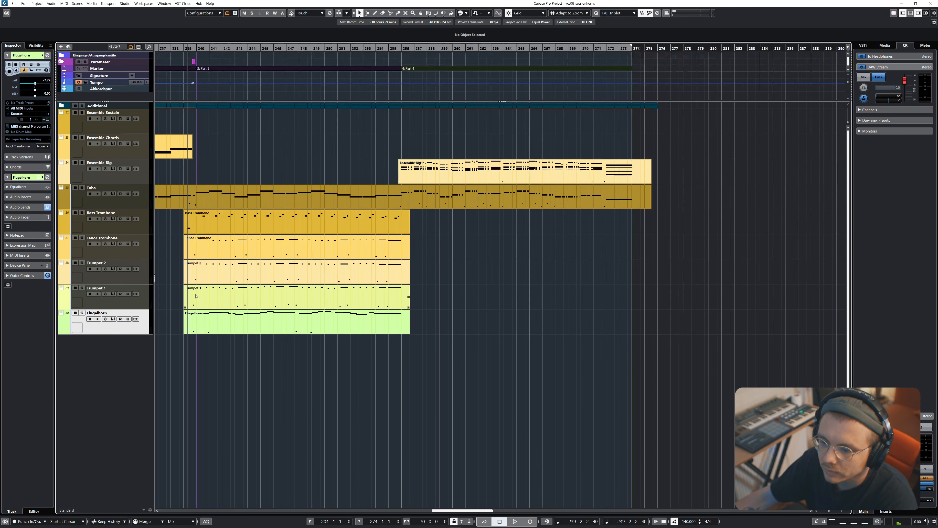
{"action": "scroll", "coordinate": [387, 211], "scroll_direction": "right", "scroll_amount": 2}
{"action": "scroll", "coordinate": [388, 211], "scroll_direction": "up", "scroll_amount": 2}
{"action": "left_click", "coordinate": [350, 49]}
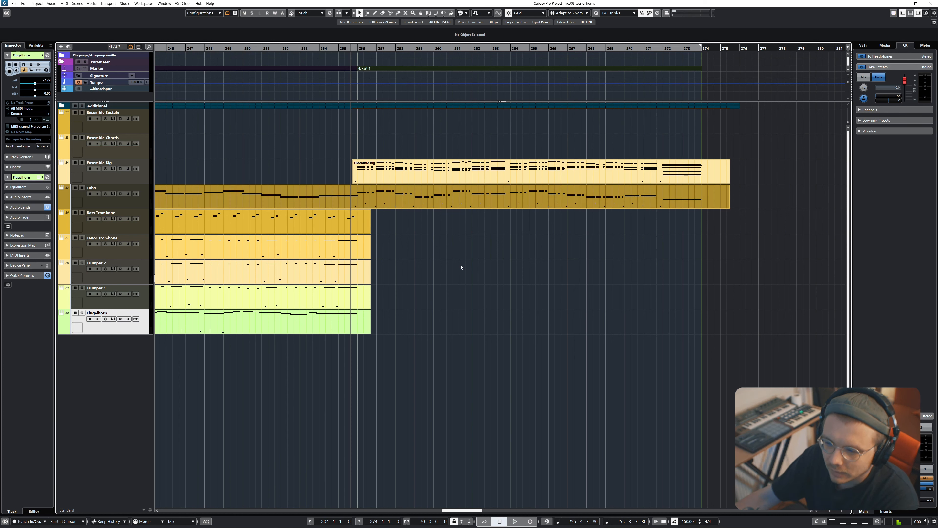
{"action": "key", "text": "space"}
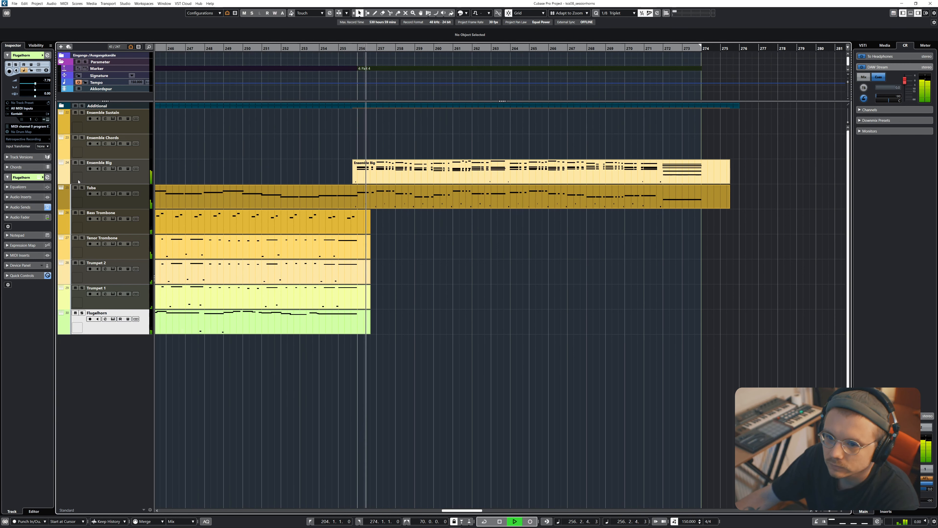
{"action": "left_click", "coordinate": [82, 163]}
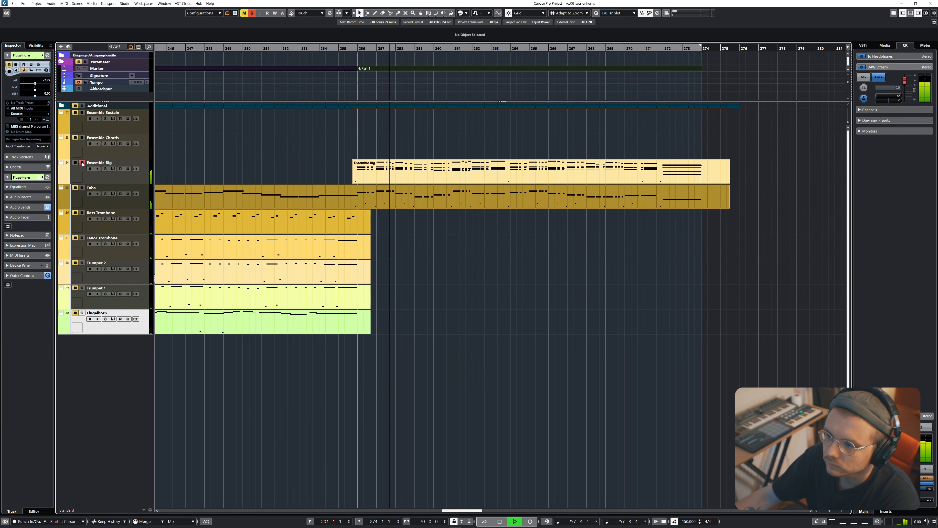
{"action": "key", "text": "space"}
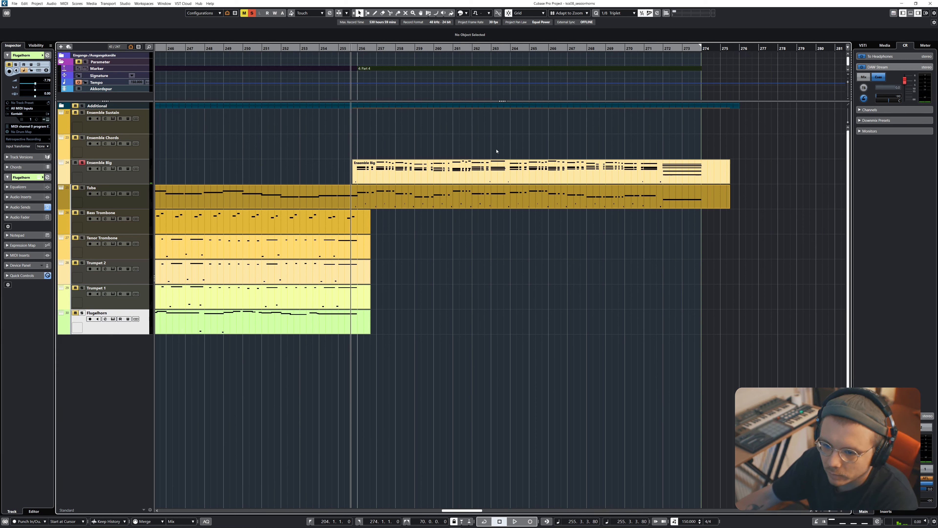
Select the Ensemble Big part, clear the selection, and unsolo the Ensemble Big track.
{"action": "left_click", "coordinate": [378, 172]}
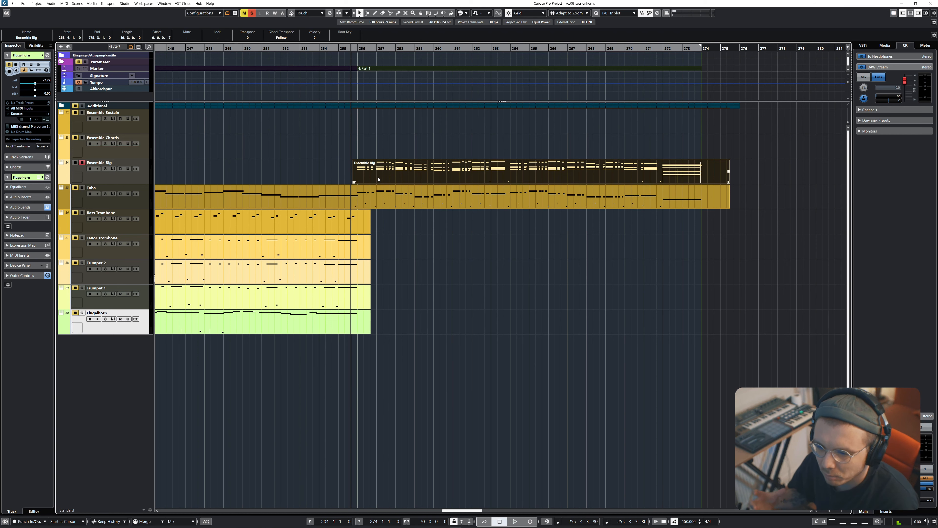
{"action": "left_click", "coordinate": [462, 273]}
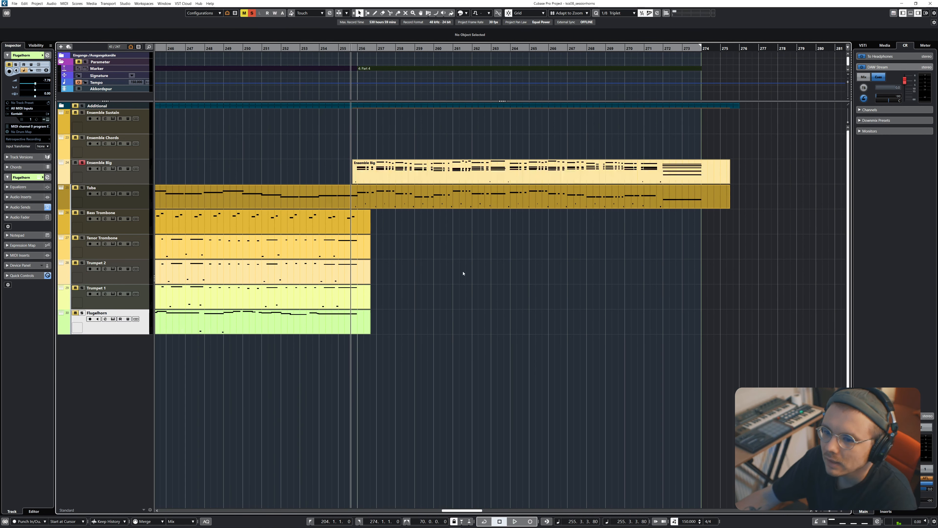
{"action": "left_click", "coordinate": [83, 163]}
Examine the layout of the brass parts across the whole arrangement from Part 1 to Part 4.
{"action": "scroll", "coordinate": [460, 263], "scroll_direction": "up", "scroll_amount": 2}
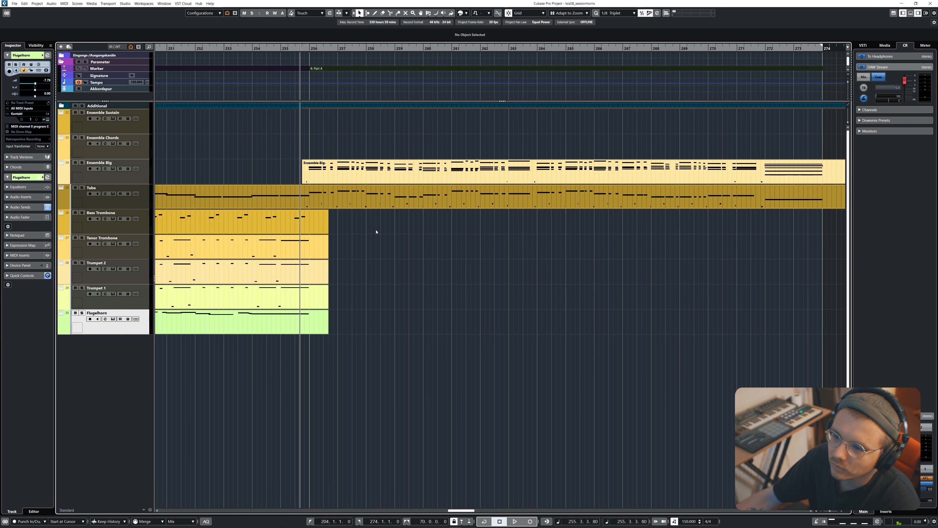
{"action": "key", "text": "g"}
{"action": "key", "text": "g"}
{"action": "key", "text": "g"}
{"action": "key", "text": "g"}
{"action": "key", "text": "g"}
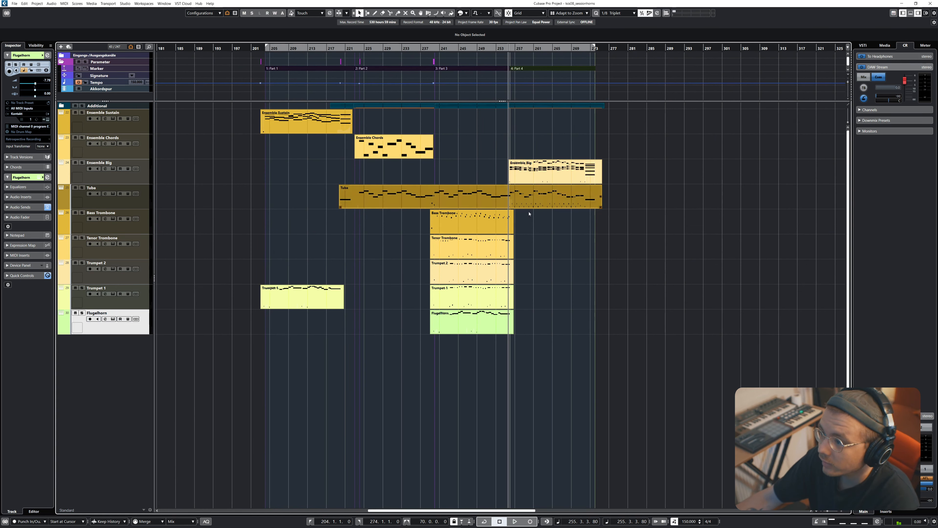
{"action": "scroll", "coordinate": [550, 282], "scroll_direction": "up", "scroll_amount": 2}
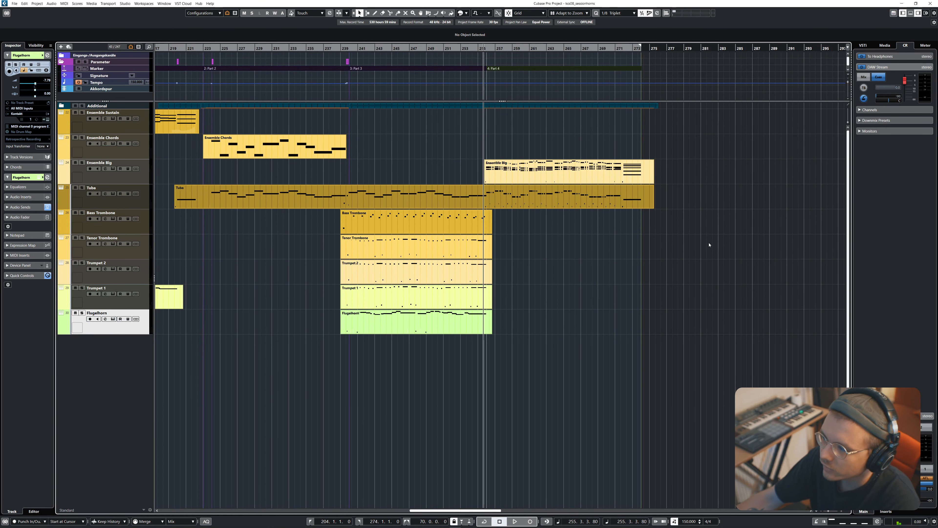
{"action": "scroll", "coordinate": [385, 233], "scroll_direction": "left", "scroll_amount": 3}
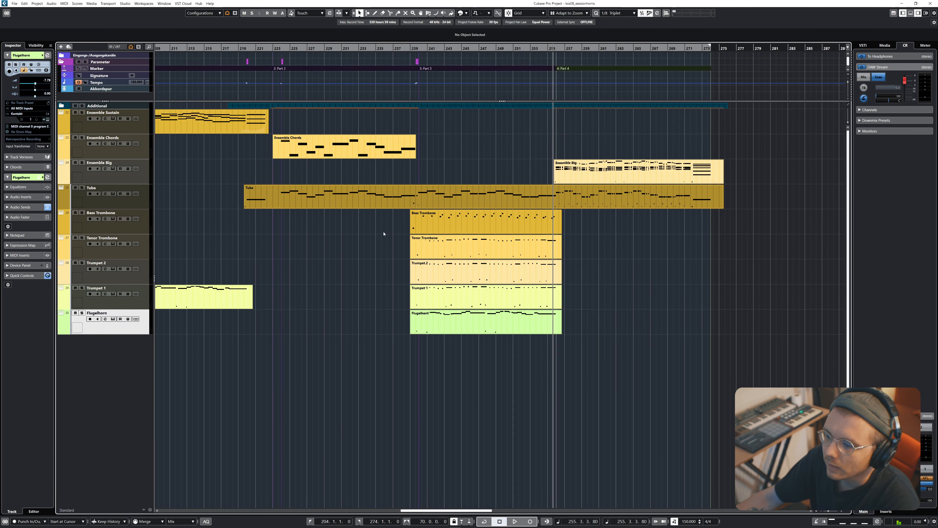
{"action": "scroll", "coordinate": [383, 234], "scroll_direction": "left", "scroll_amount": 3}
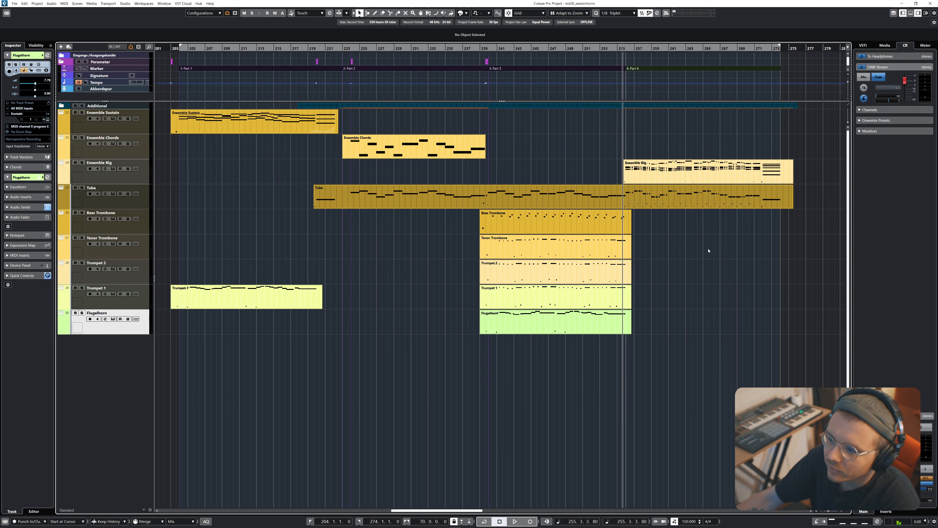